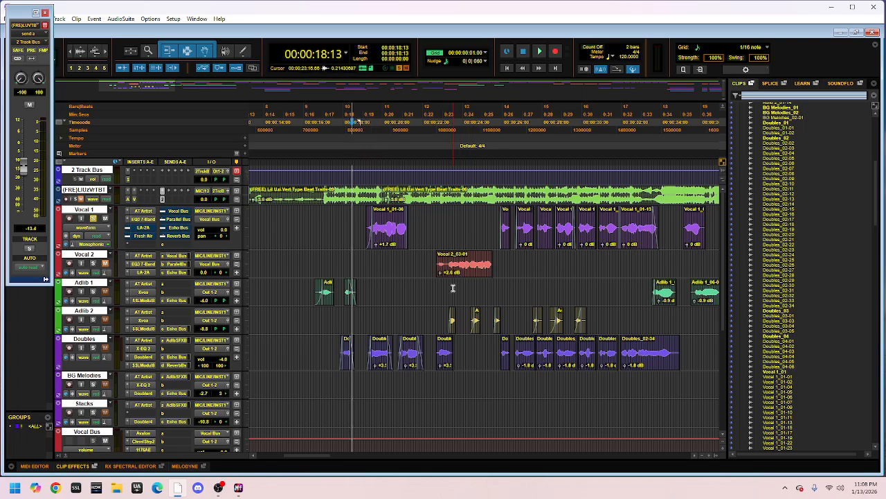
- Open the EQ3 7-Band insert on the Vocal 1 track and reposition its window over the session
key("t")
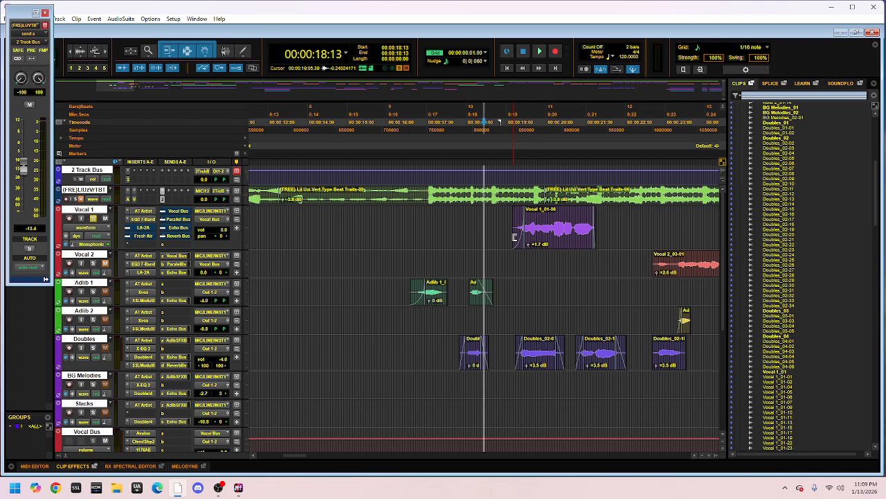
left_click(143, 218)
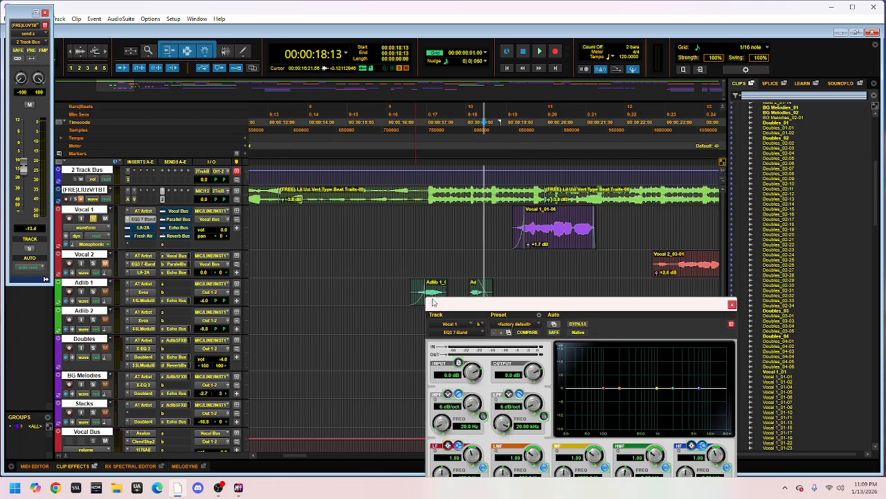
left_click_drag(514, 305, 401, 200)
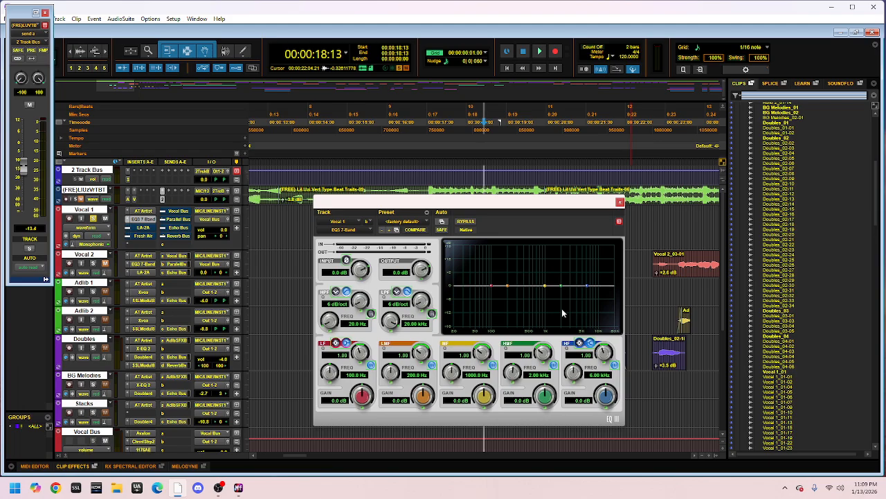
- Try the Toms preset Add Resonance and the Horns preset Add Fullness on the Vocal 1 EQ
left_click(406, 221)
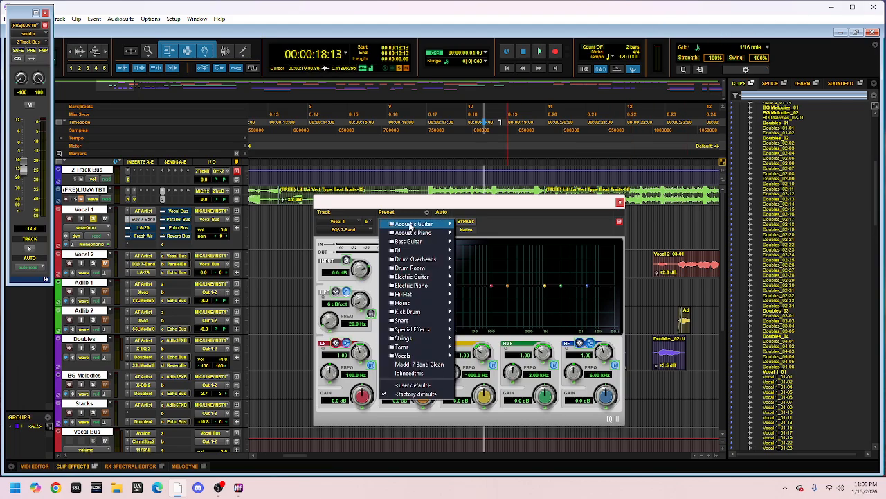
mouse_move(431, 346)
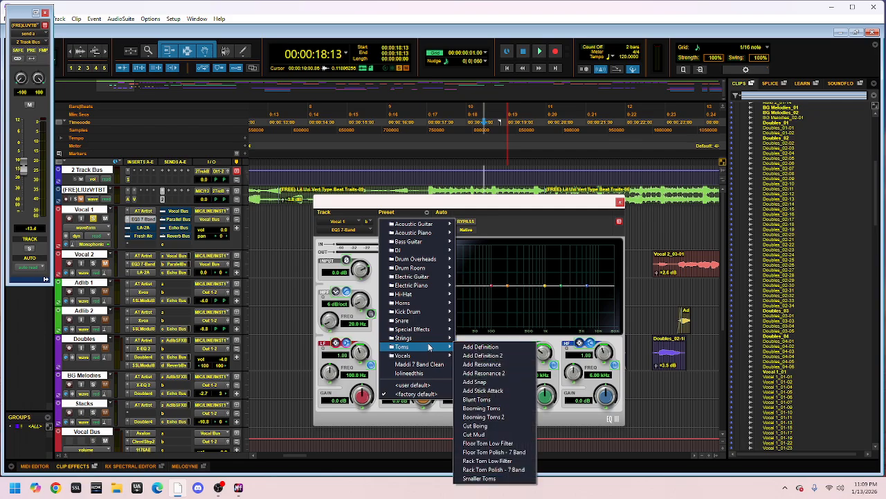
left_click(469, 364)
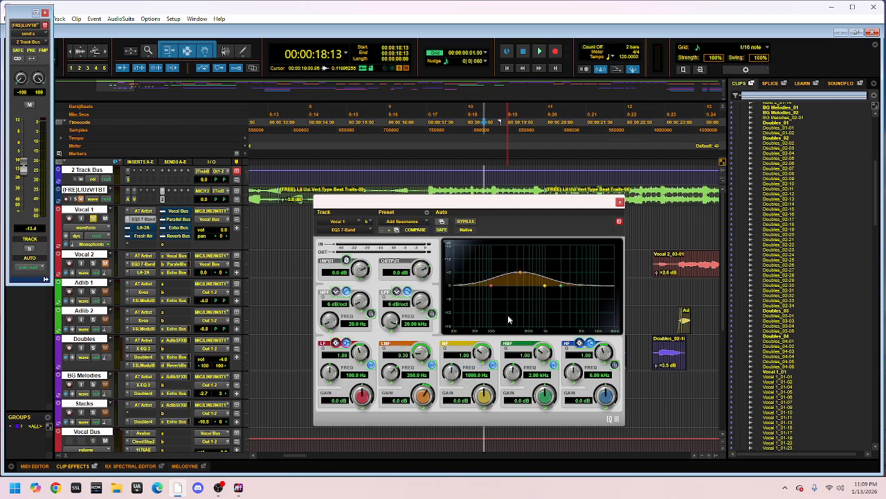
left_click(427, 213)
left_click(406, 226)
left_click(423, 222)
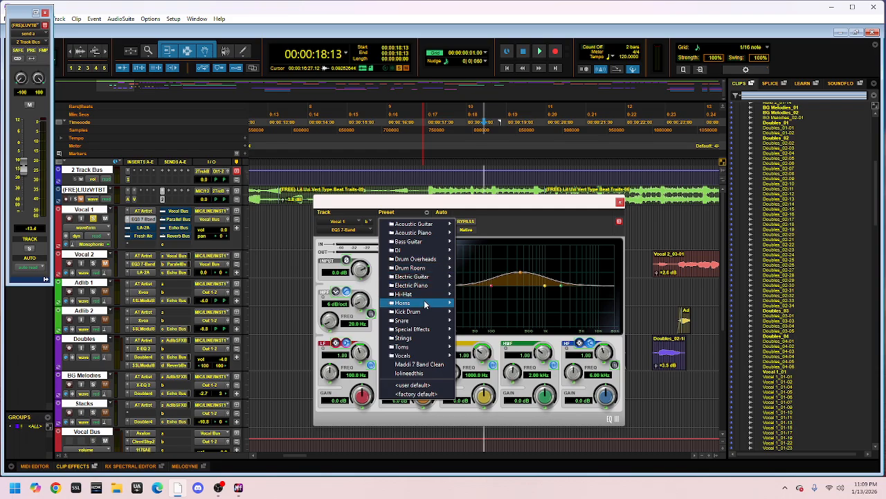
mouse_move(424, 302)
left_click(488, 304)
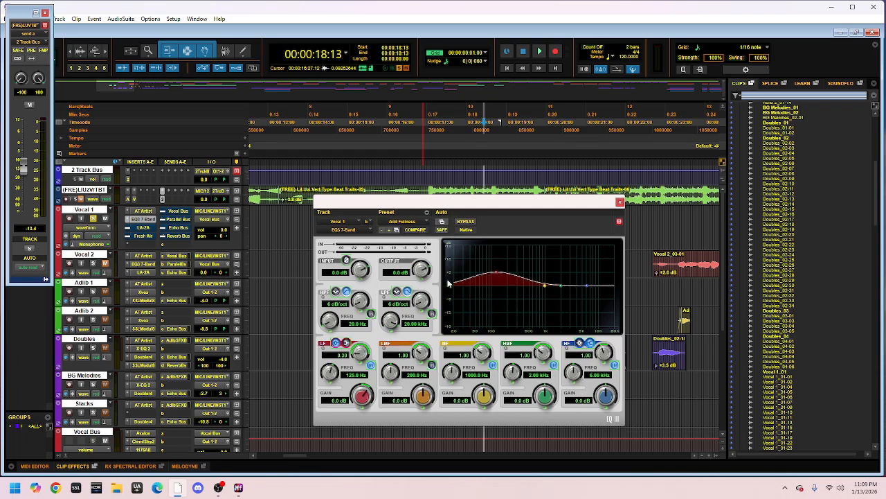
- Try boosting the high-mid band 16.2 dB at 8.35 kHz and cutting the mid band 5.4 dB at 253.8 Hz
left_click_drag(538, 284, 594, 249)
left_click_drag(586, 285, 513, 300)
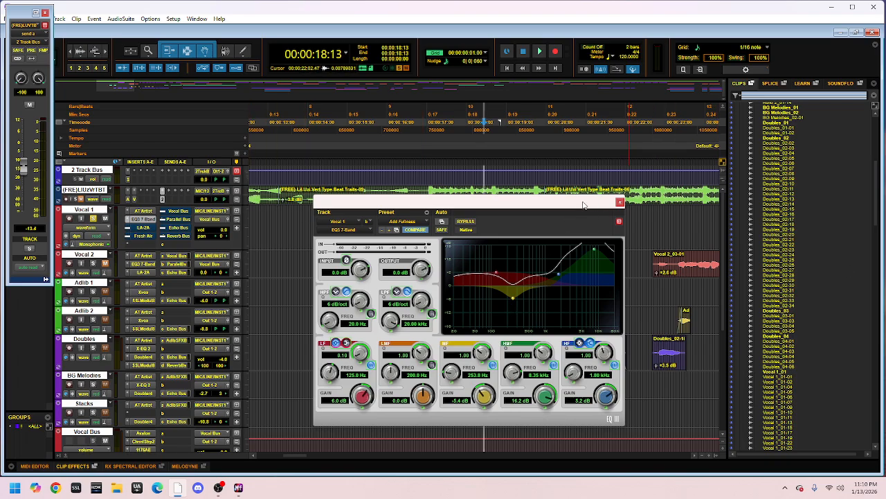
left_click_drag(586, 206, 615, 209)
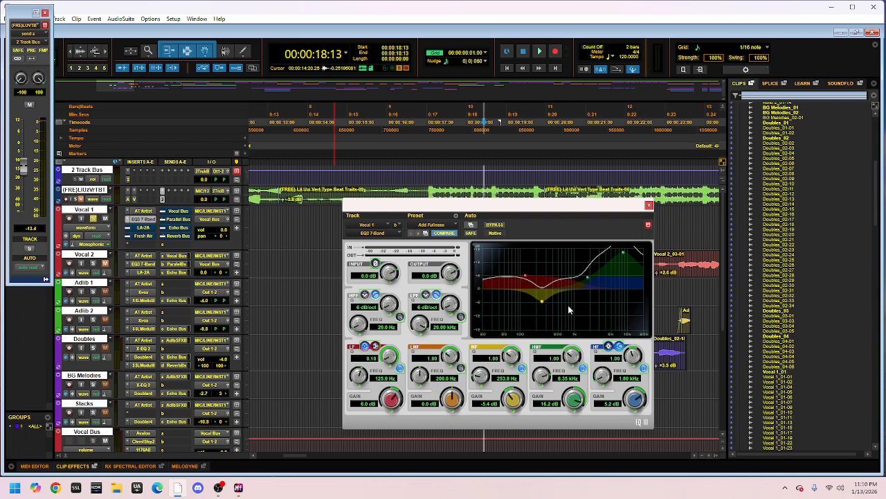
- Reset the Vocal 1 EQ to its factory default preset
left_click(456, 216)
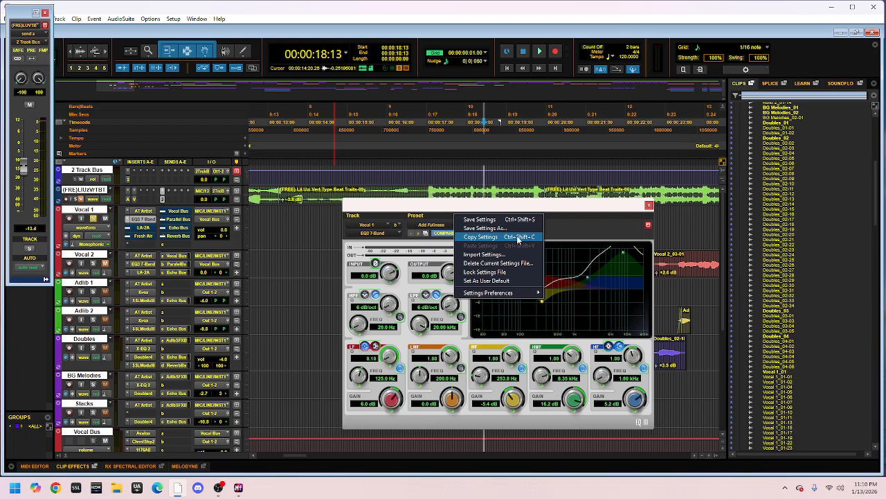
left_click(441, 229)
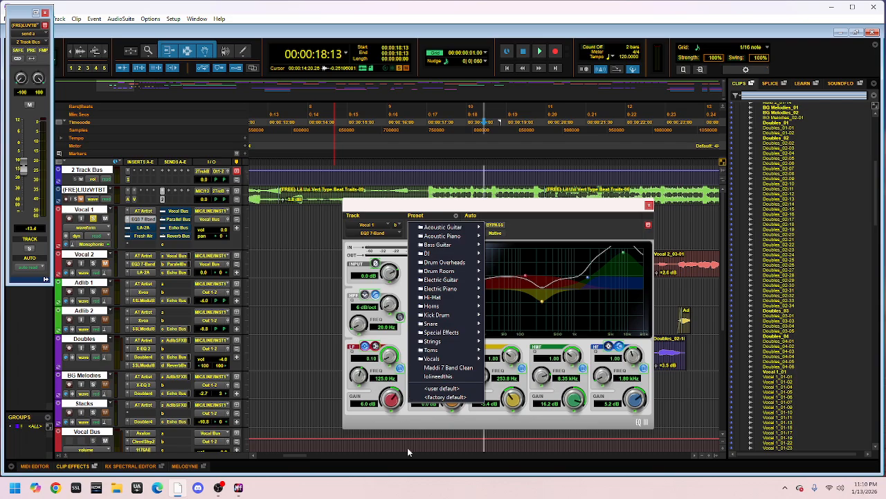
left_click(454, 397)
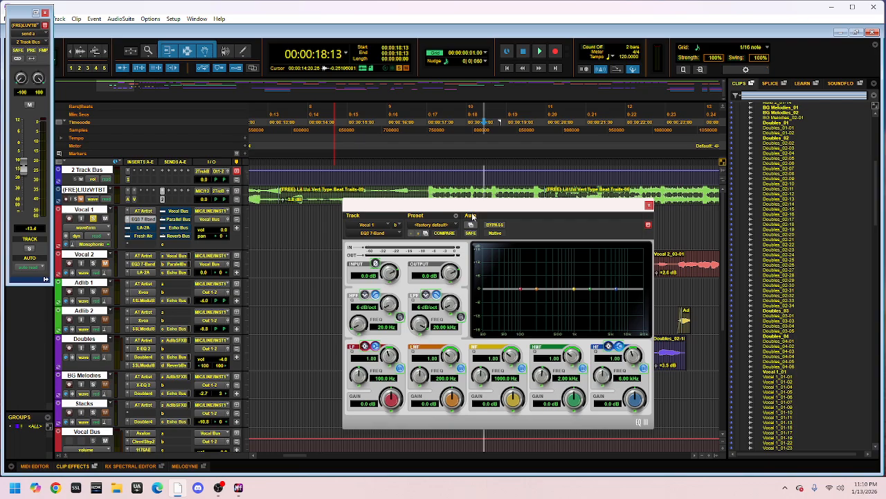
- Move the EQ window clear of the clips and audition the vocals from 00:00:25:12 with the flat EQ
left_click_drag(473, 206, 291, 178)
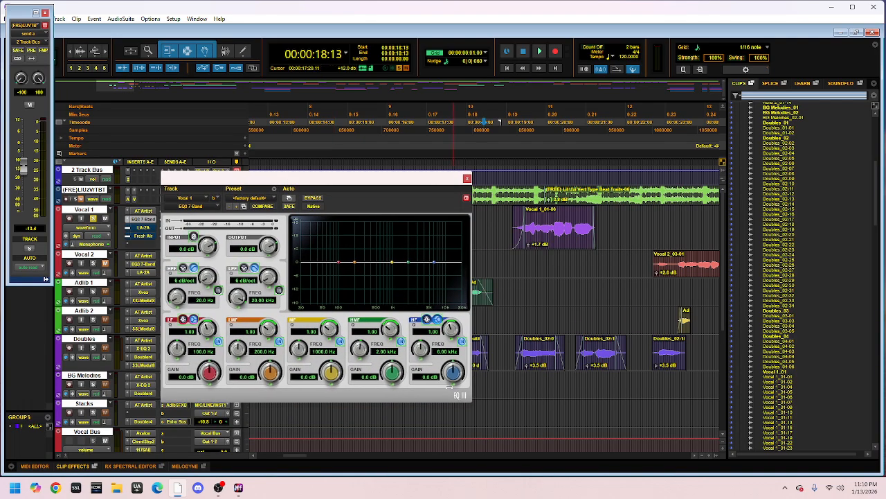
key("r")
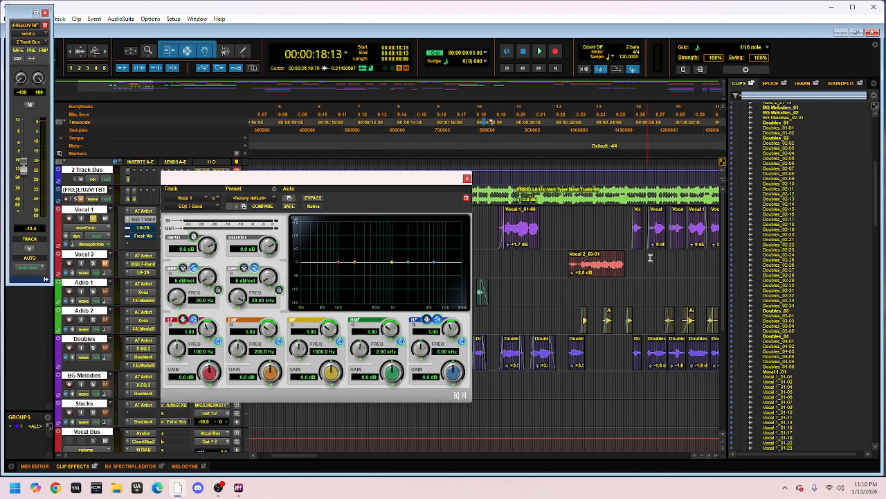
left_click(625, 130)
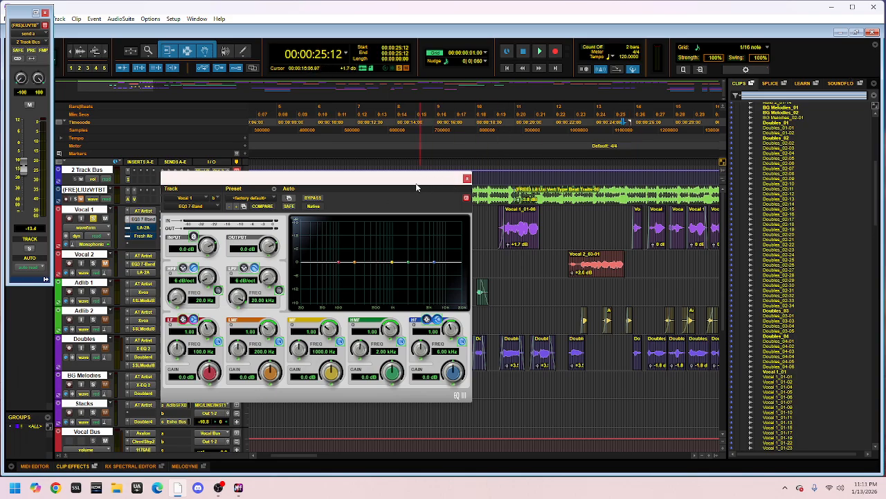
key("space")
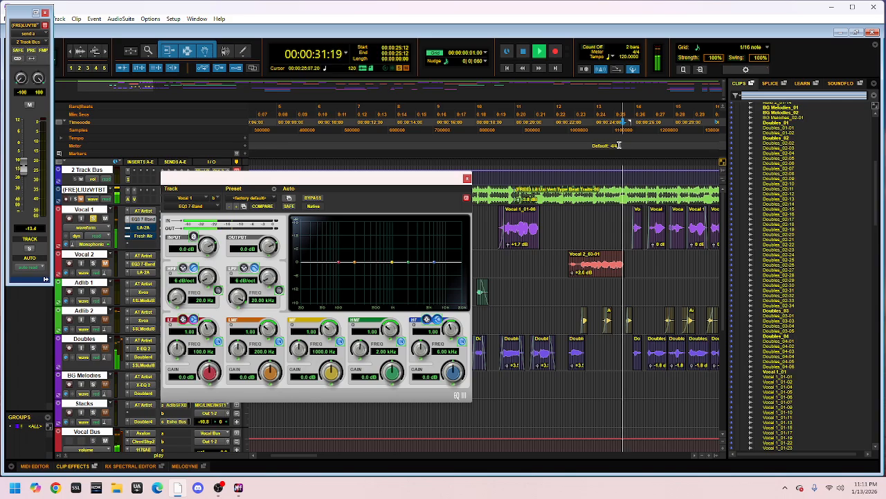
key("space")
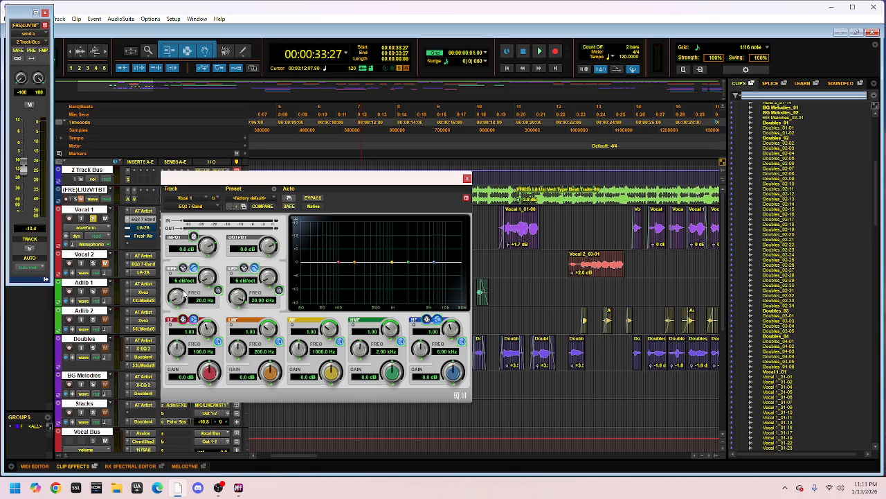
- Enable the EQ's high-pass filter and set it to 103.9 Hz with a 24 dB/oct slope
left_click(218, 290)
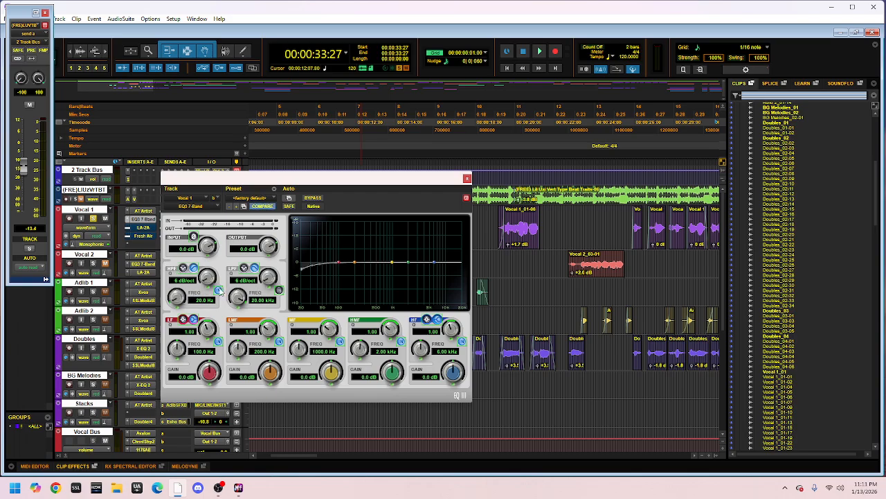
left_click_drag(174, 298, 202, 288)
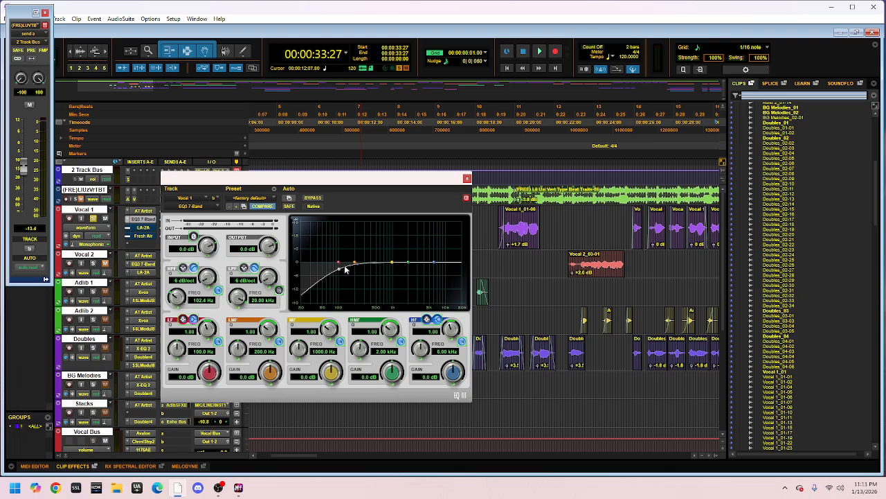
left_click_drag(206, 278, 266, 231)
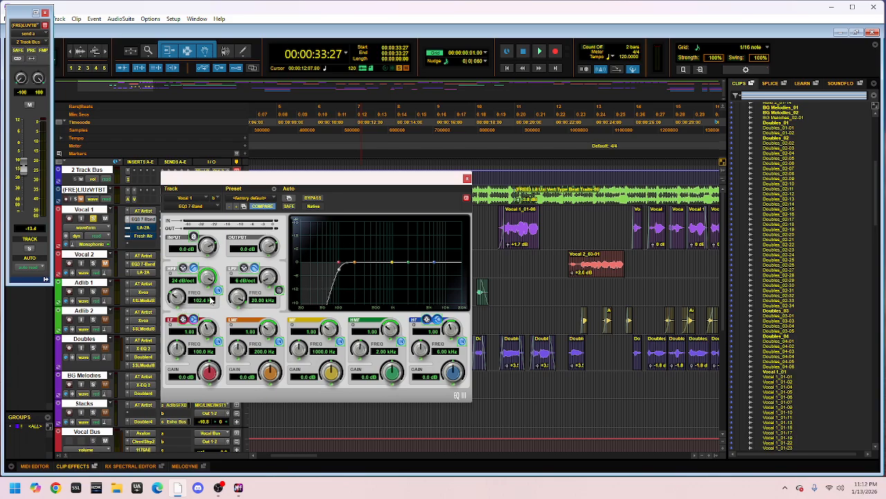
left_click_drag(176, 300, 176, 300)
- Play the vocals from about 25 seconds while toggling the EQ's bypass to compare the high-pass filter on and off
left_click(620, 122)
key("space")
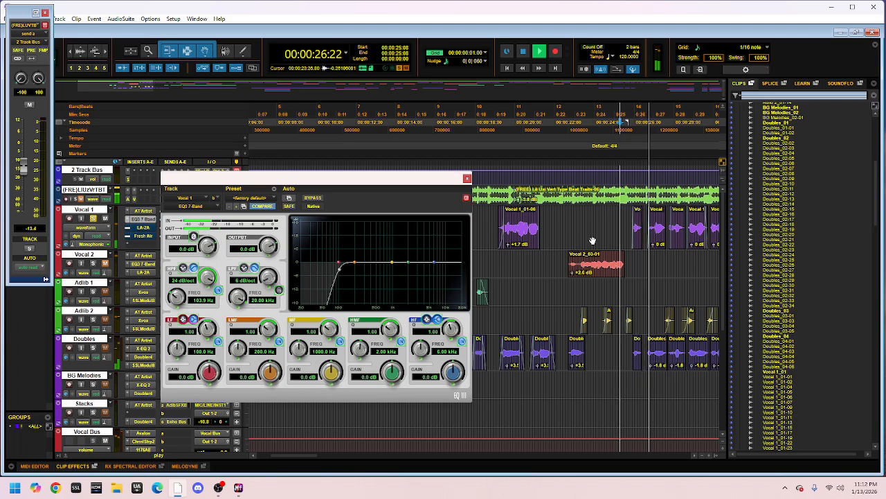
left_click(314, 200)
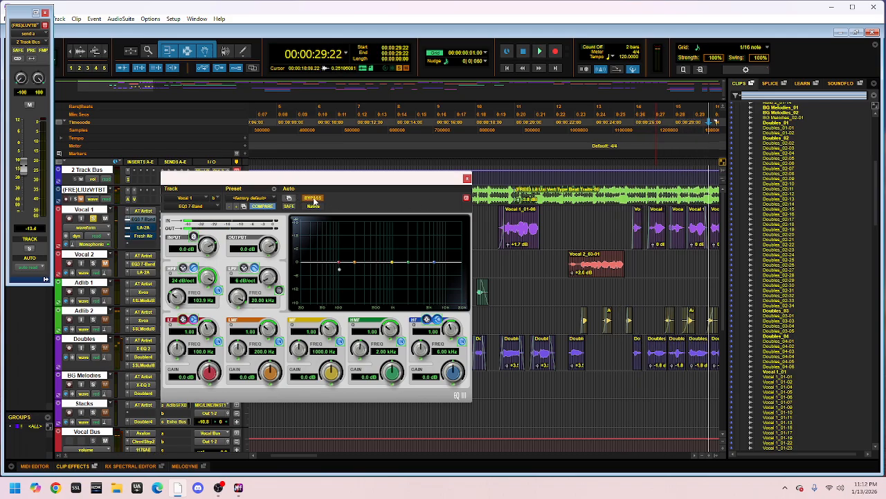
left_click(611, 123)
key("space")
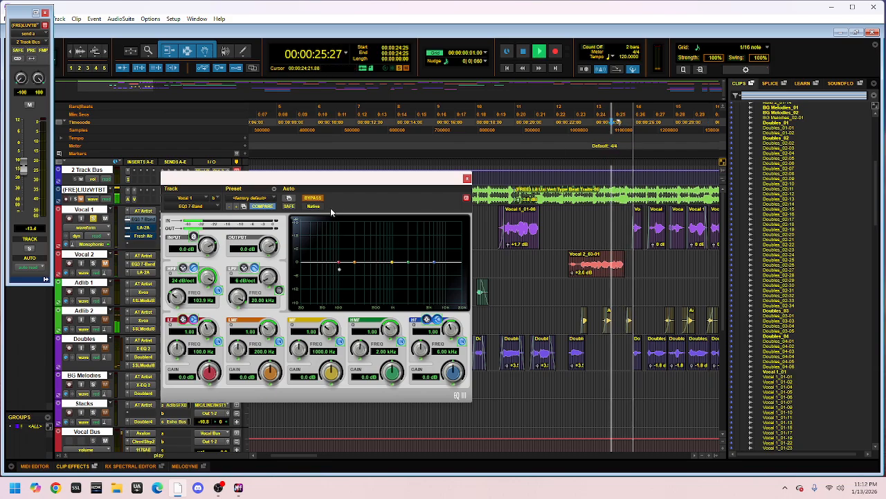
left_click(312, 200)
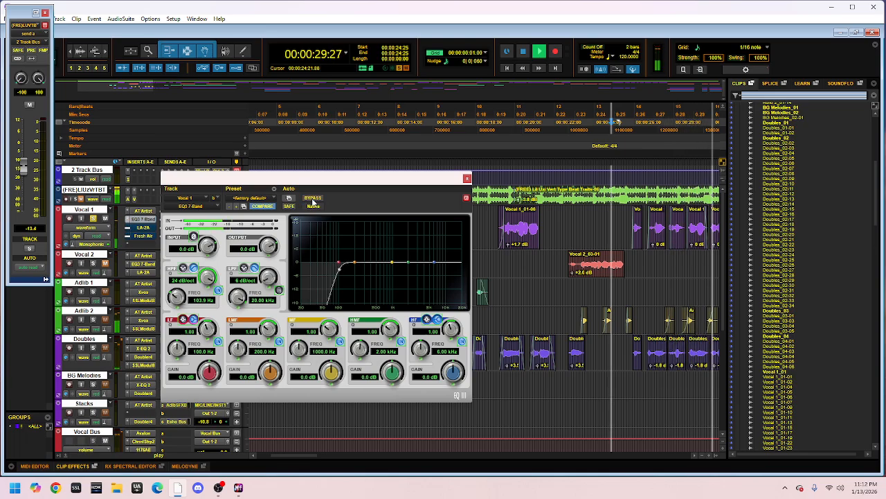
left_click(313, 200)
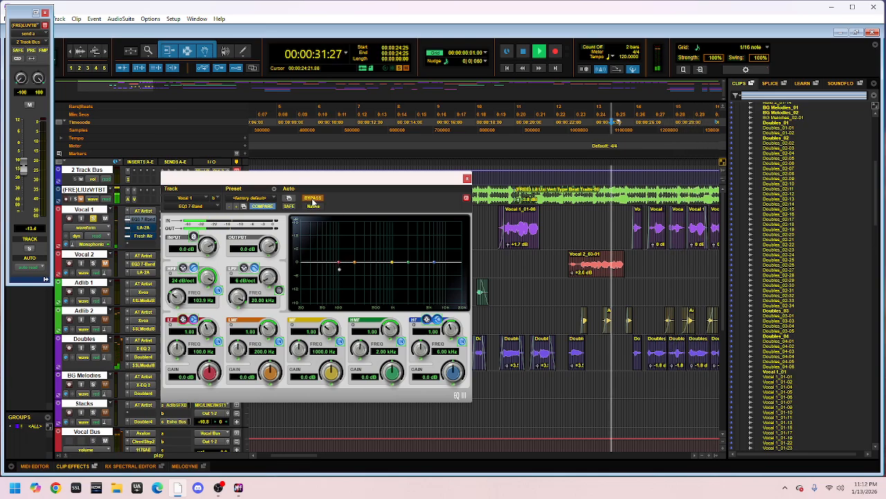
key("space")
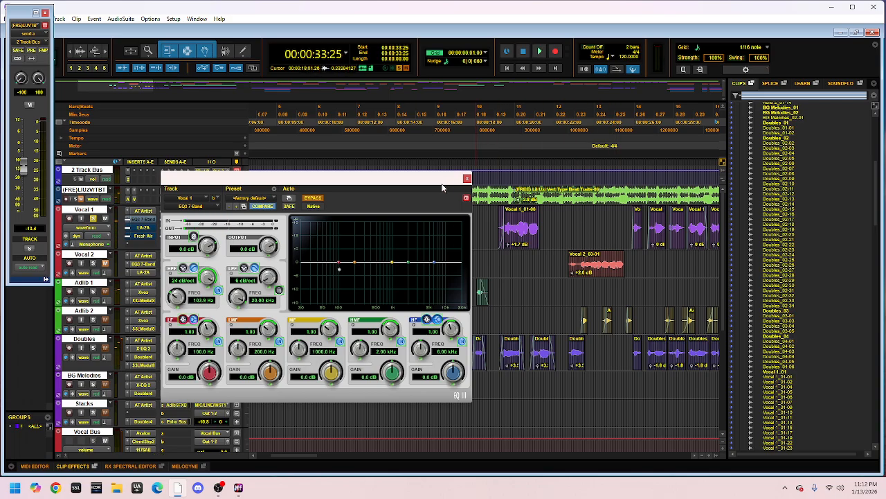
- Place the playhead at 00:00:19:12 and take the Vocal 1 EQ out of bypass
left_click(503, 166)
key("ctrl+[")
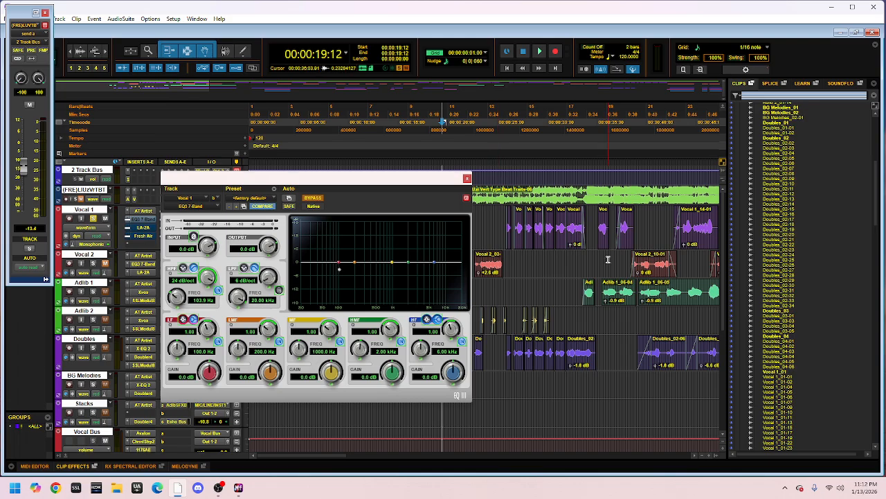
mouse_move(424, 177)
left_mouse_down()
mouse_move(440, 183)
mouse_move(426, 164)
left_mouse_up()
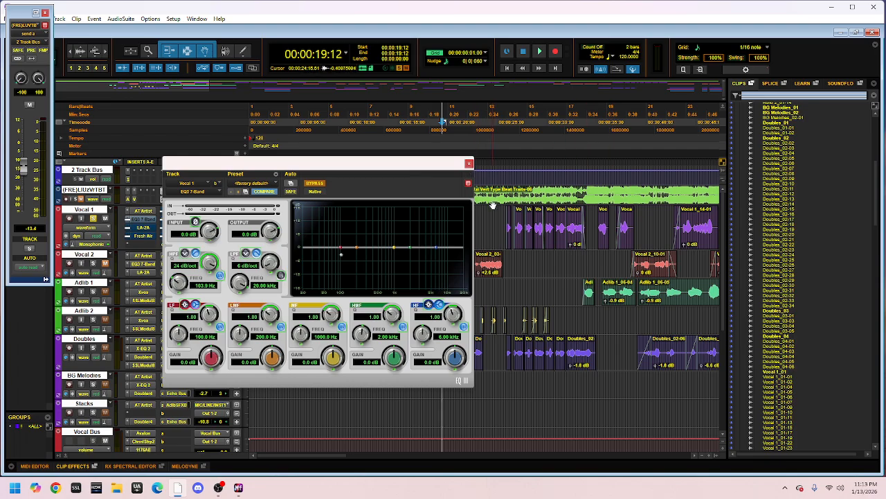
left_click_drag(457, 172, 575, 244)
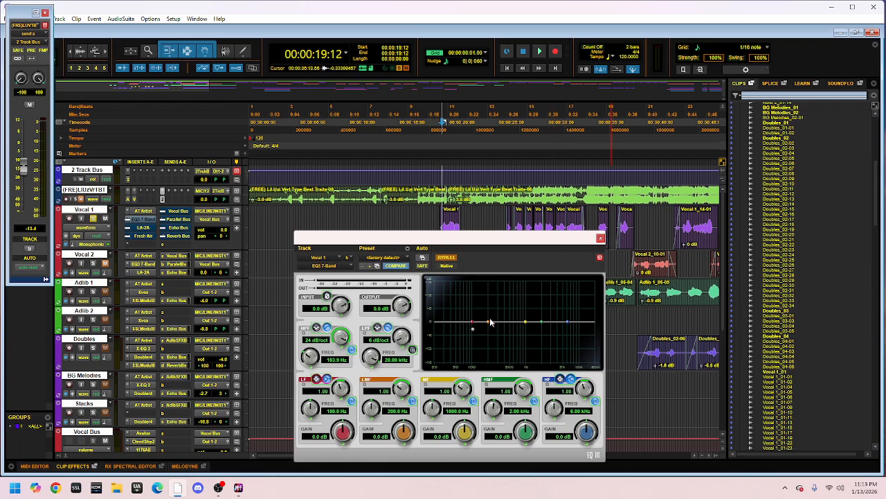
left_click(449, 260)
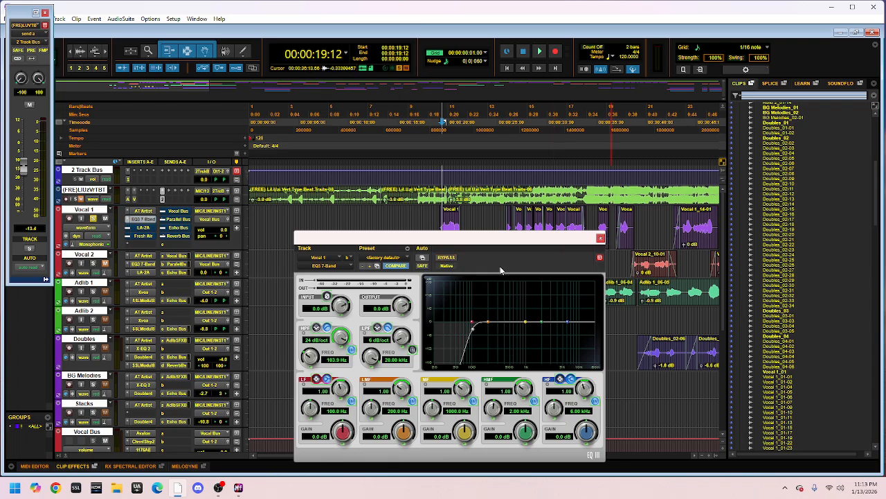
left_click_drag(511, 239, 502, 278)
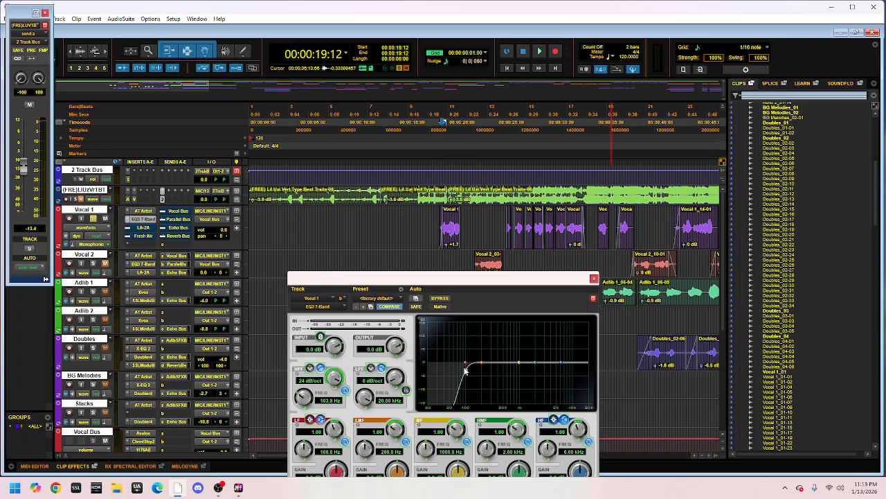
- Cut the low-mid band by 1.7 dB at 201.6 Hz with a Q of 0.71
left_click_drag(446, 283, 474, 194)
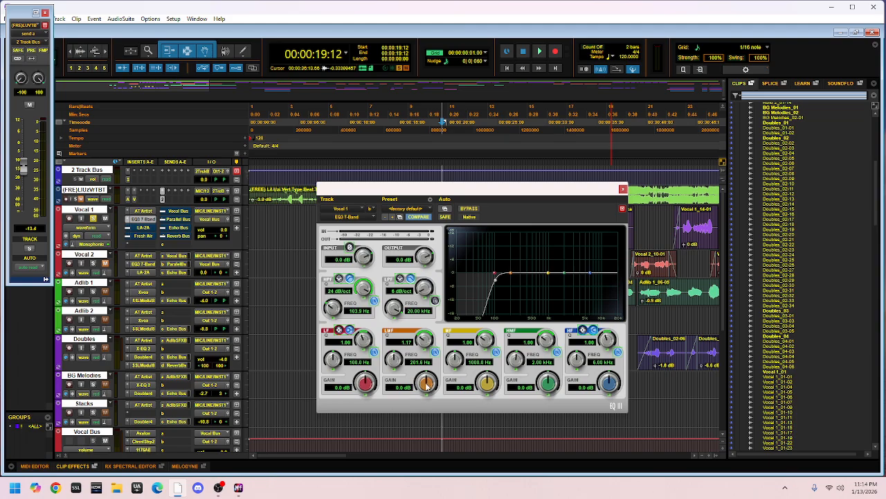
left_click_drag(427, 385, 416, 389)
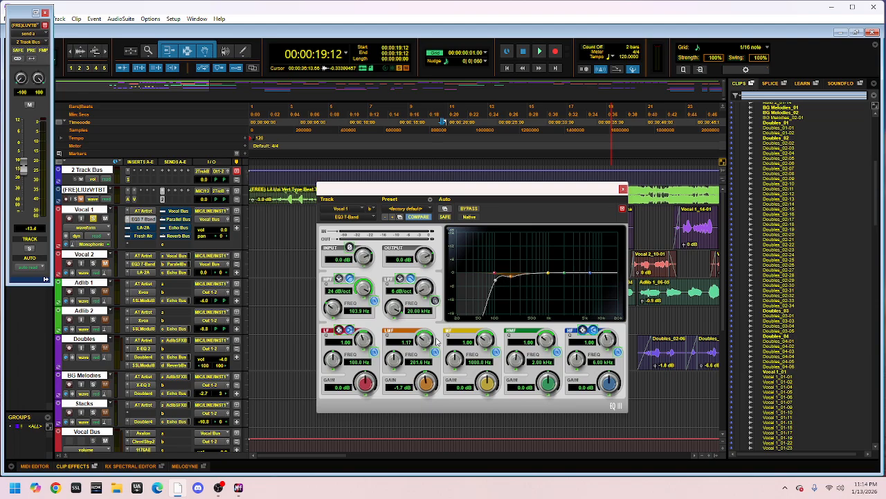
left_click_drag(424, 345, 483, 340)
- Move the EQ window off the vocal clips and audition the low-mid cut from 00:00:25:00
left_click_drag(593, 194, 434, 201)
left_click(496, 137)
key("space")
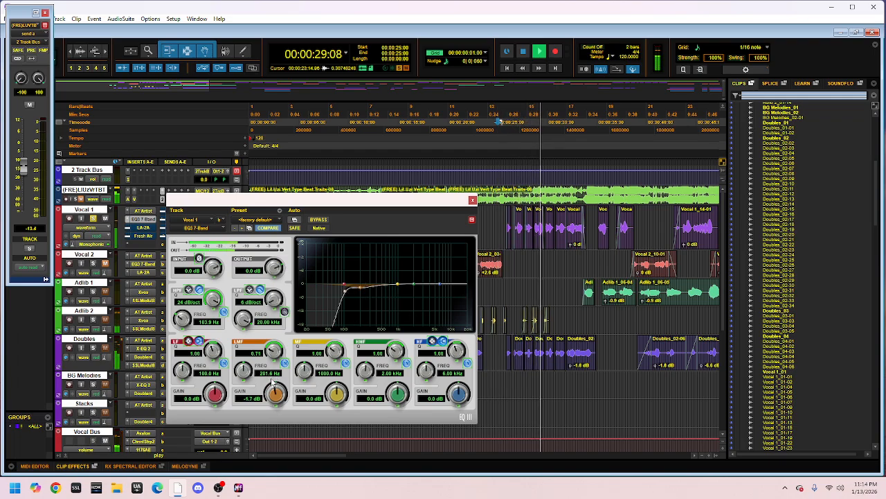
- Set the low-mid band's frequency to 229.3 Hz during playback and stop the session
scroll(248, 374, "up", 3)
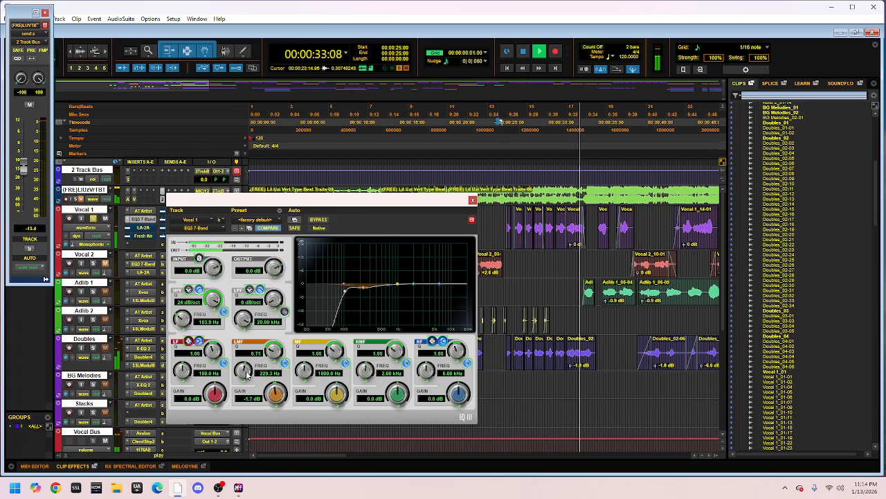
key("space")
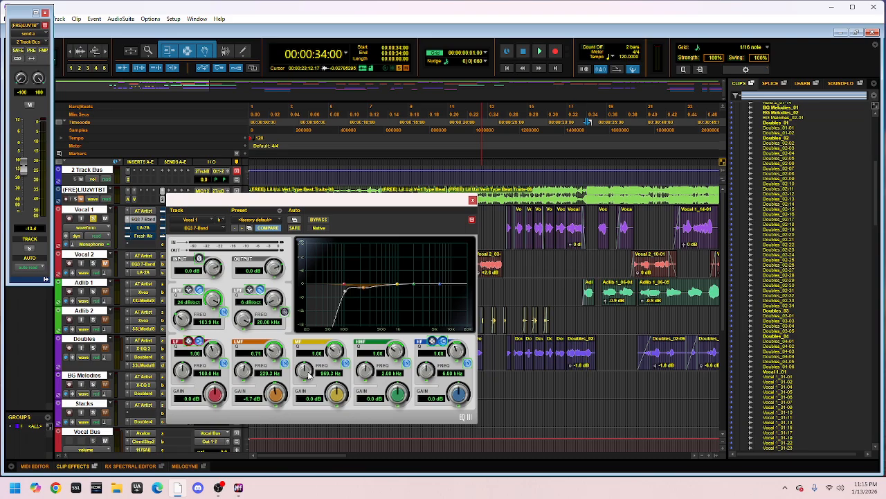
- Set the mid band's frequency to 890 Hz and start playback from 00:00:25:13
left_click_drag(307, 371, 300, 376)
left_click(503, 129)
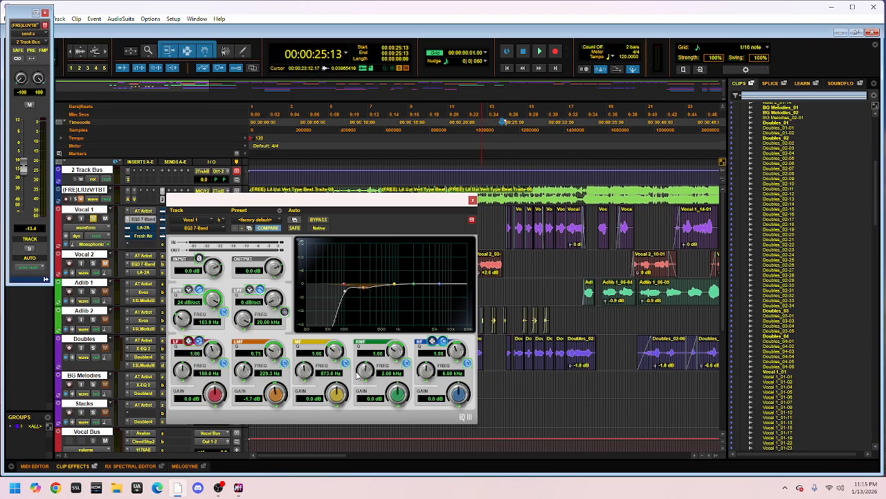
left_click(329, 373)
key("BackSpace")
type("800")
key("Return")
key("space")
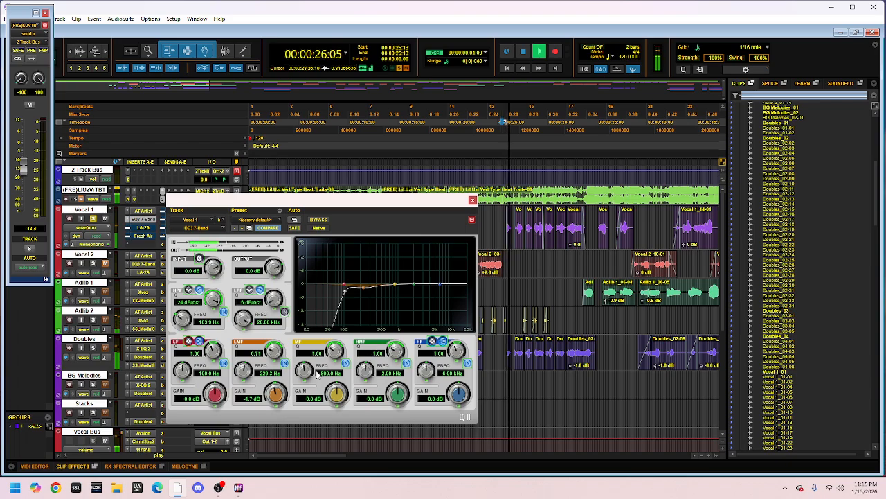
- Audition the mid band with an 18 dB boost, and settle it at a 1.4 dB cut with a Q of 10.00
left_click_drag(339, 391, 367, 366)
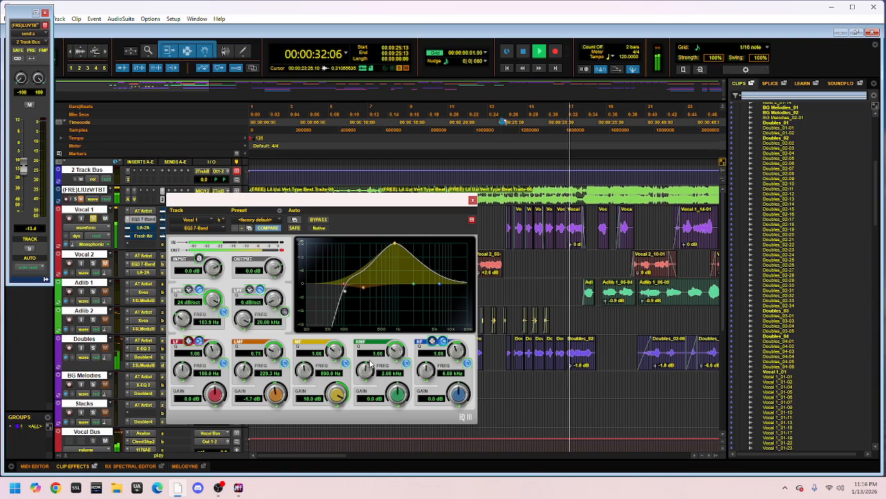
left_click_drag(371, 364, 342, 429)
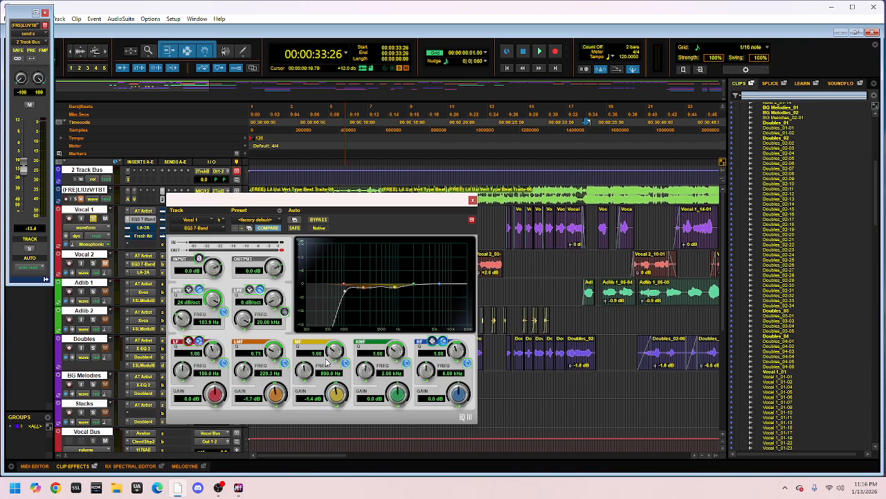
left_click_drag(333, 353, 386, 306)
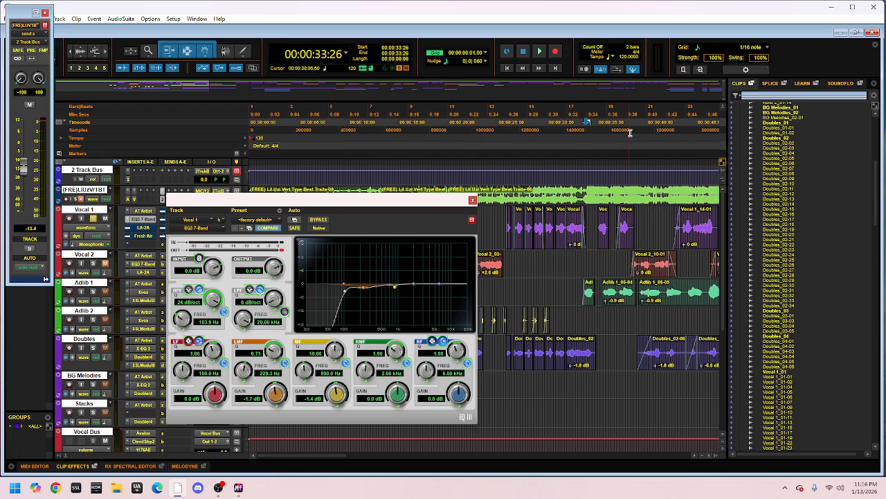
- Play the vocals from 00:00:24:25 while toggling the EQ's bypass to compare the low-mid and mid cuts
left_click(441, 121)
key("space")
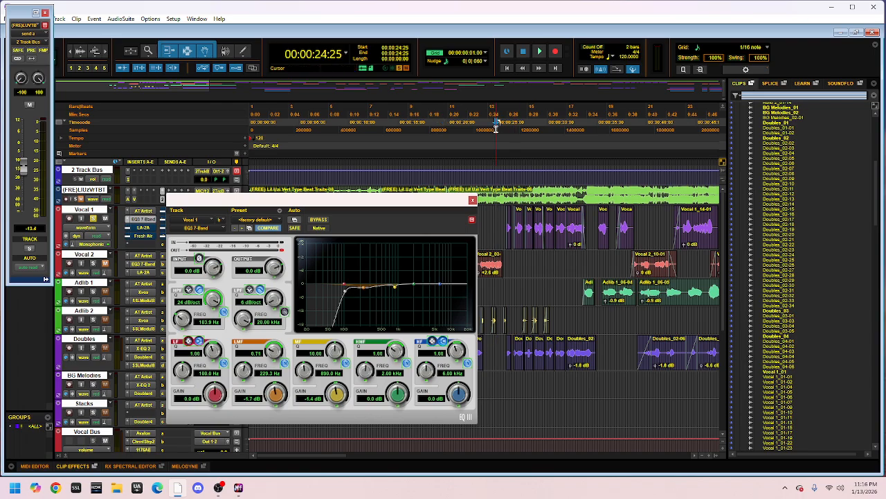
left_click(318, 221)
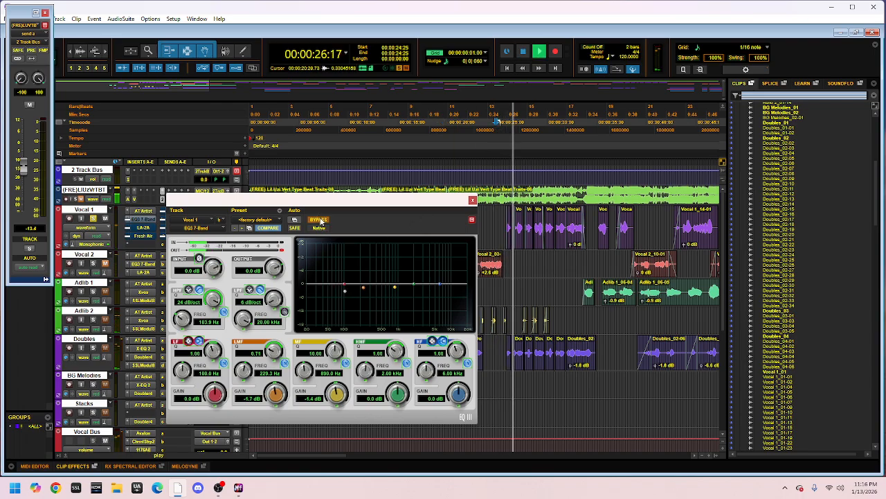
left_click(319, 220)
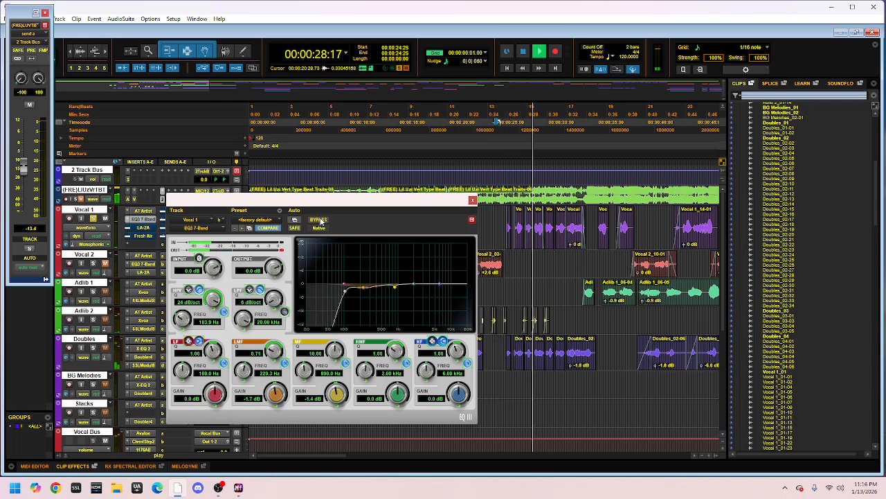
left_click(318, 222)
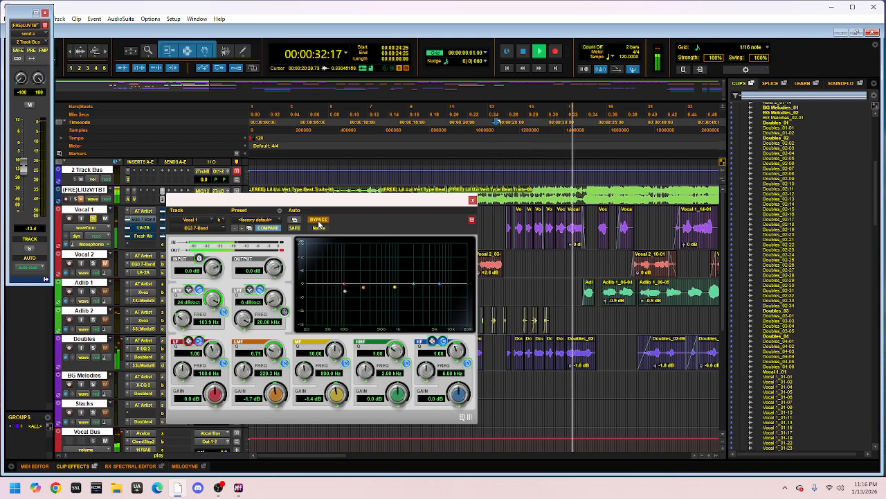
left_click(319, 220)
key("space")
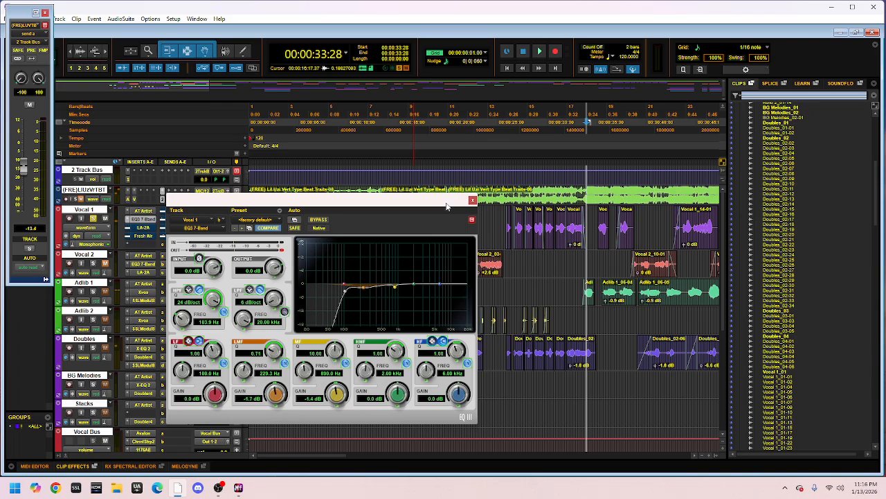
- Move the EQ window clear of the Vocal 1 inserts and place the playhead at 00:00:25:17
left_click_drag(445, 206, 526, 225)
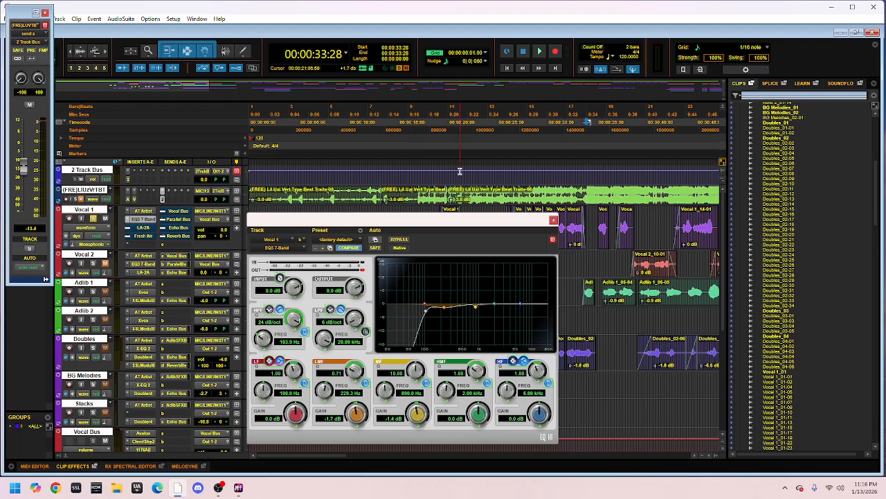
left_click_drag(499, 222, 478, 228)
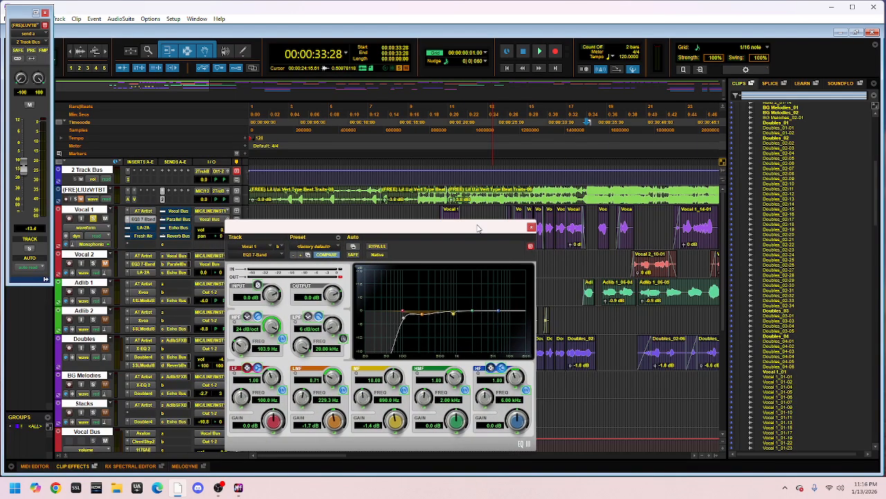
left_click(489, 123)
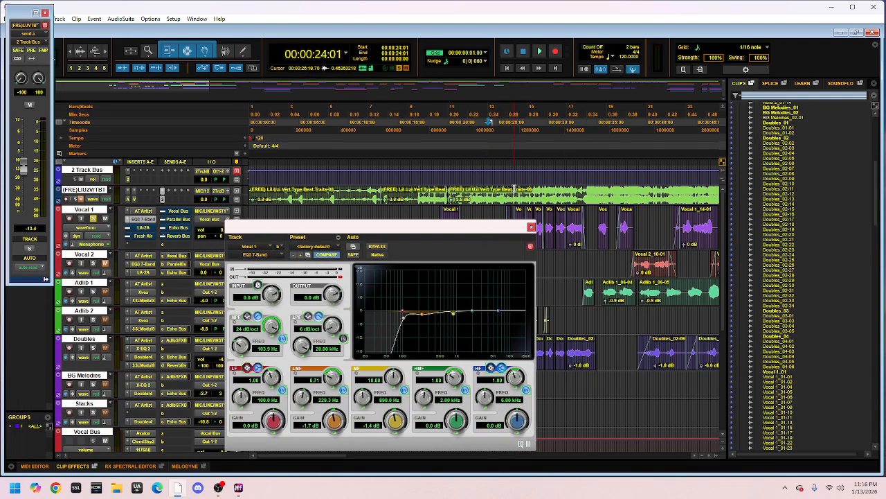
left_click(503, 123)
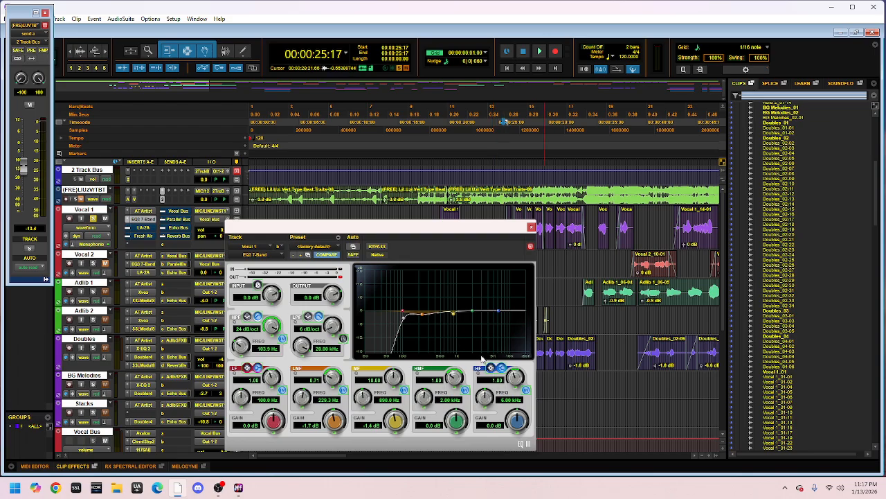
- Audition from 00:00:25:17 and again from 00:00:26:19 while setting the high-mid band to a 1.1 dB cut at 3.00 kHz
key("space")
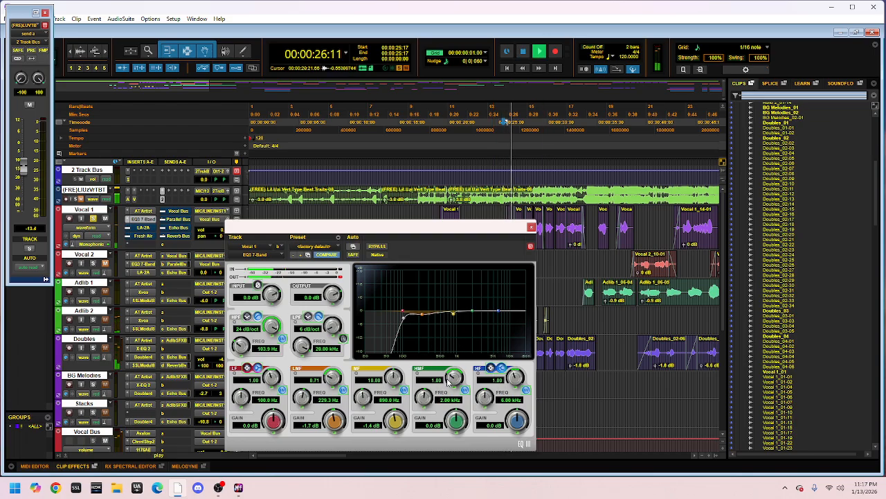
left_click_drag(427, 397, 431, 391)
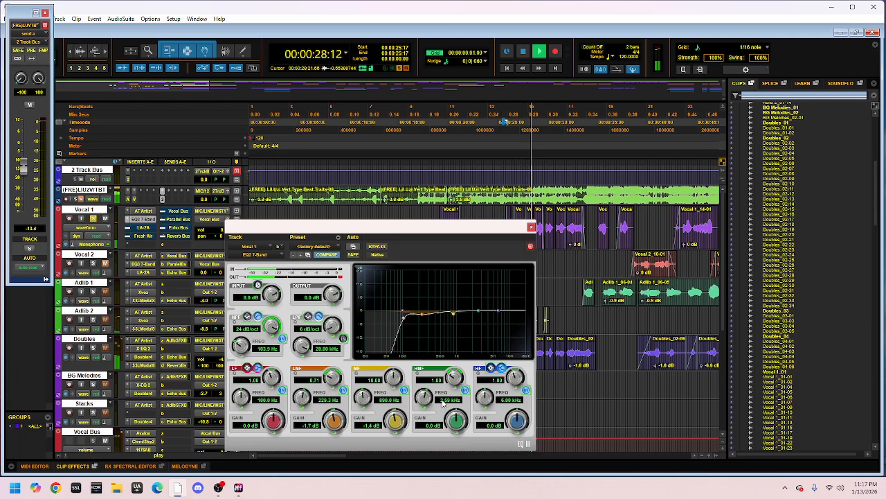
left_click_drag(455, 418, 434, 395)
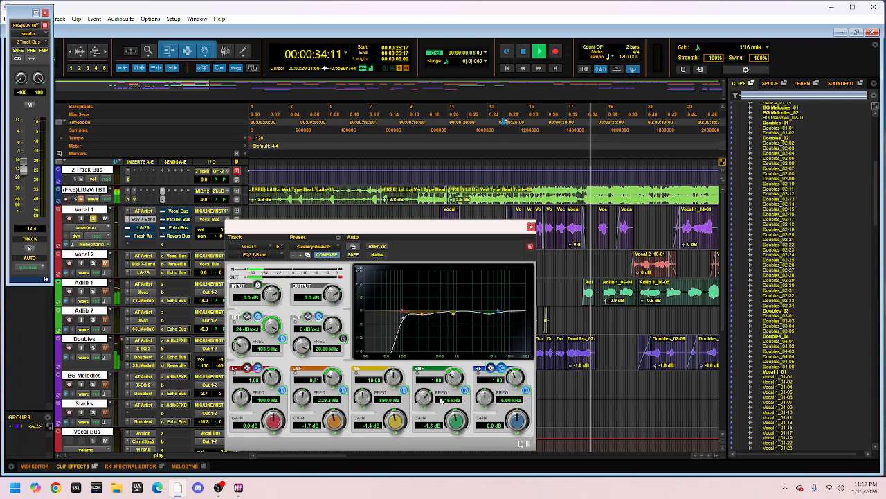
key("space")
left_click(517, 127)
key("space")
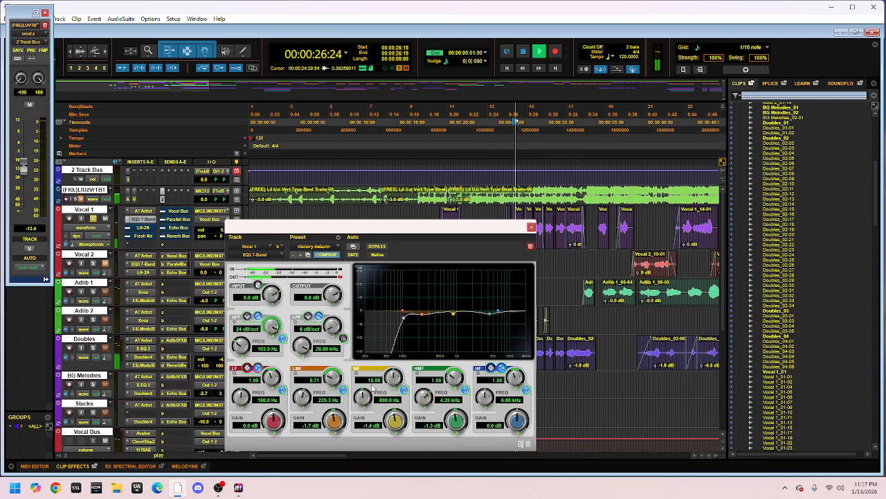
left_click_drag(427, 399, 413, 410)
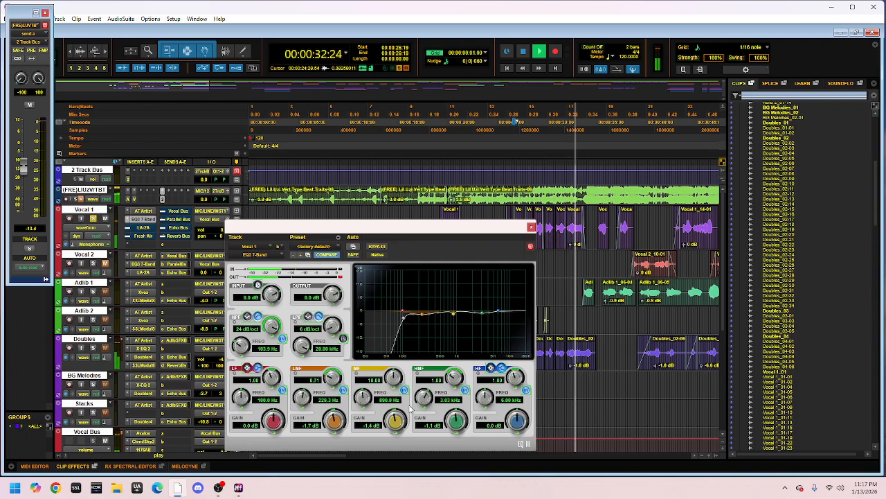
key("space")
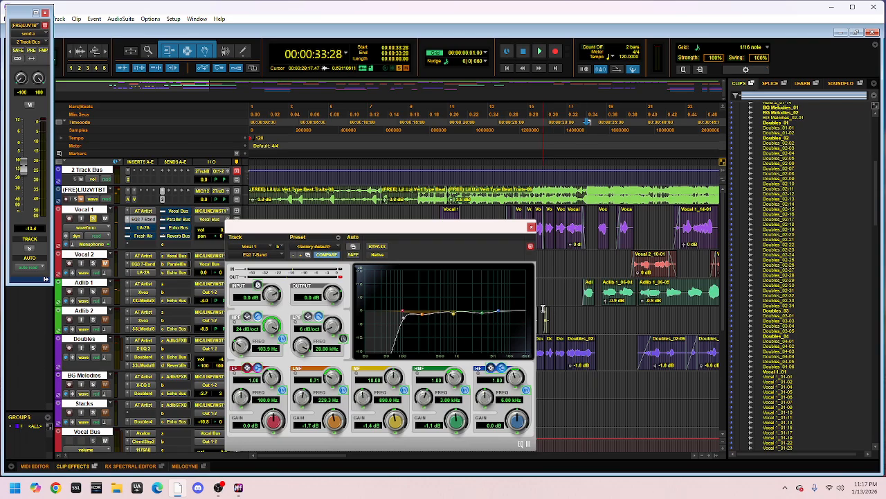
- Narrow the high-mid band to a Q of 3.13 and set its cut to 1.5 dB
left_click_drag(459, 426, 456, 427)
mouse_move(455, 376)
left_mouse_down()
mouse_move(478, 372)
mouse_move(472, 379)
left_mouse_up()
left_click_drag(451, 414, 458, 426)
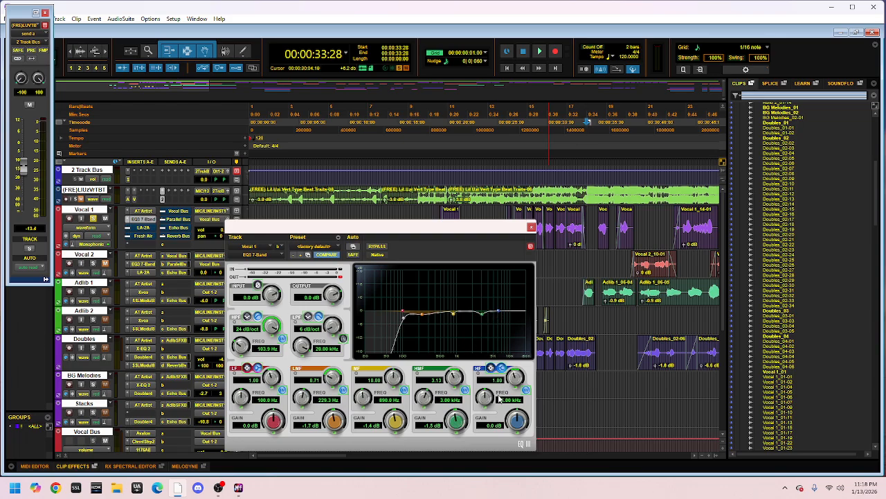
- Play the vocals from 00:00:25:07 while toggling the EQ's bypass to compare the sound with the high-mid cut
left_click(501, 124)
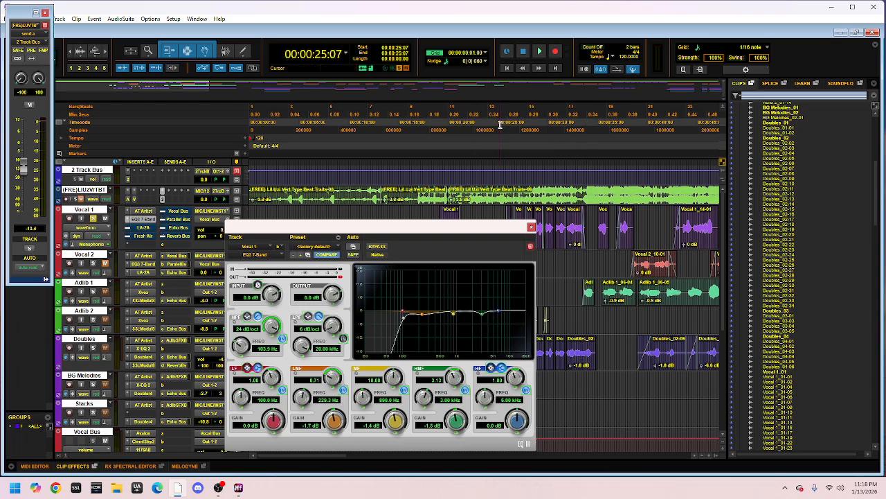
key("space")
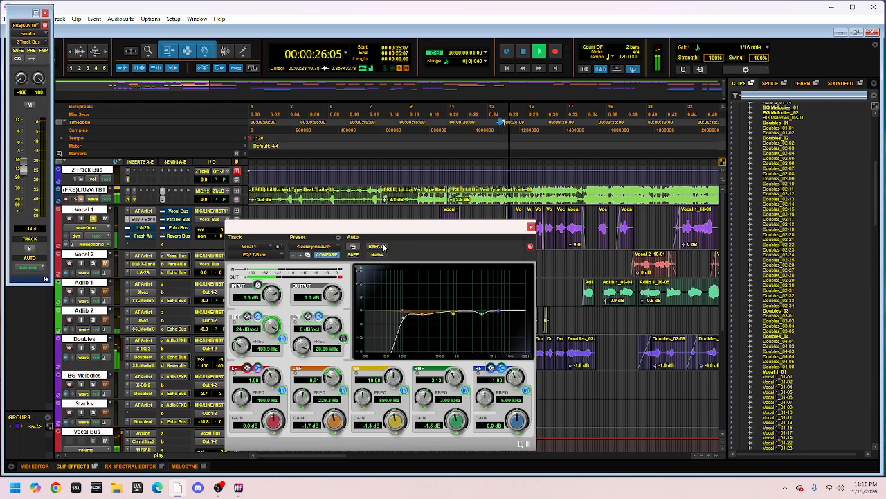
left_click(383, 247)
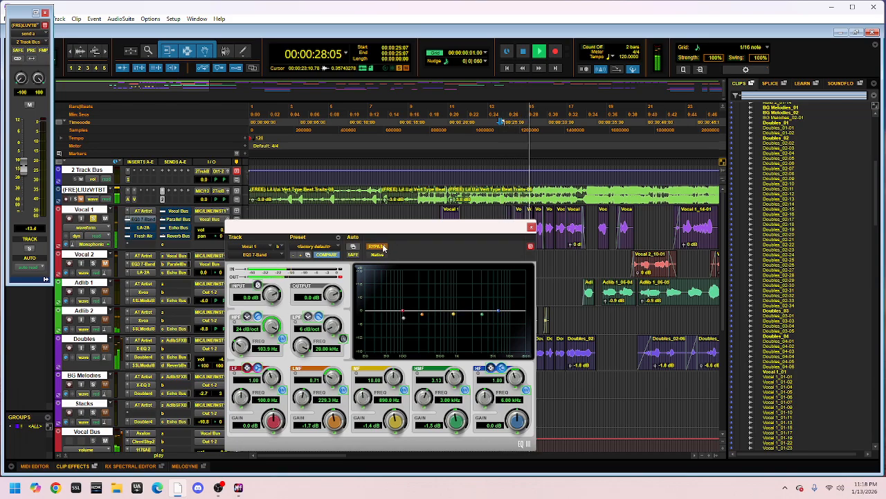
left_click(383, 246)
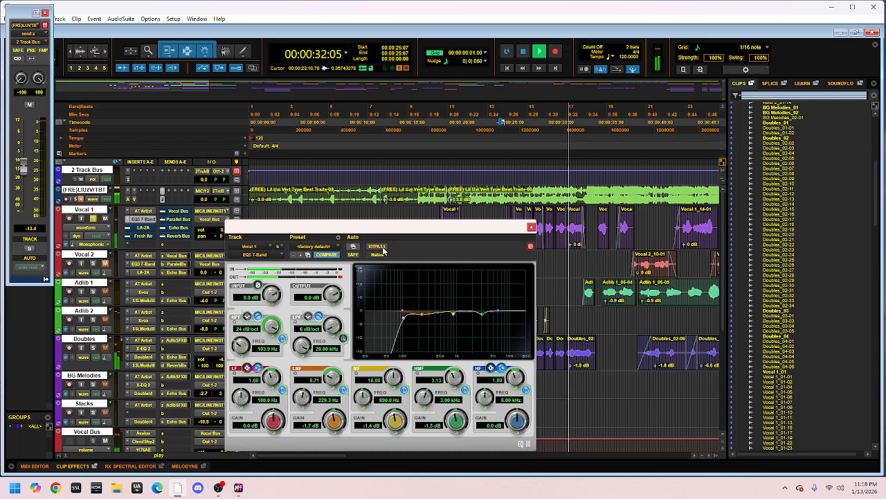
key("space")
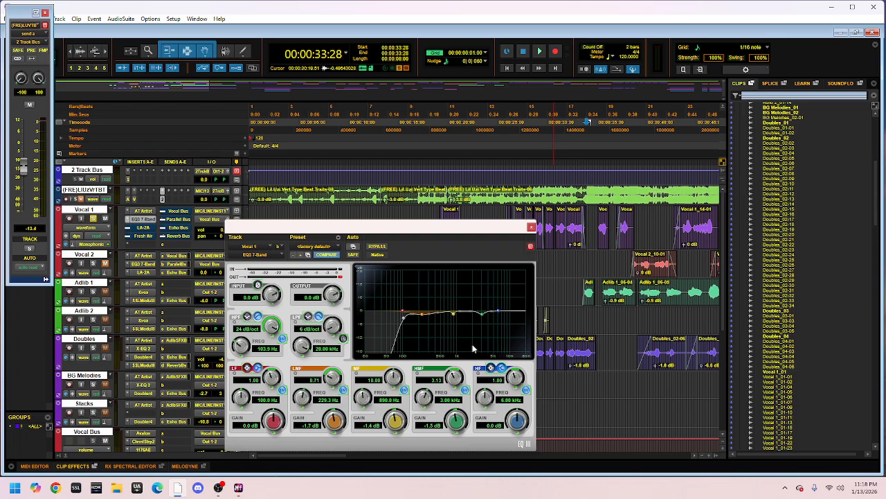
- Set the low-pass filter to 24 dB/oct at 16.72 kHz, and boost the high band by 1.6 dB at 8.01 kHz with a Q of 0.85
mouse_move(219, 487)
left_click_drag(301, 346, 301, 352)
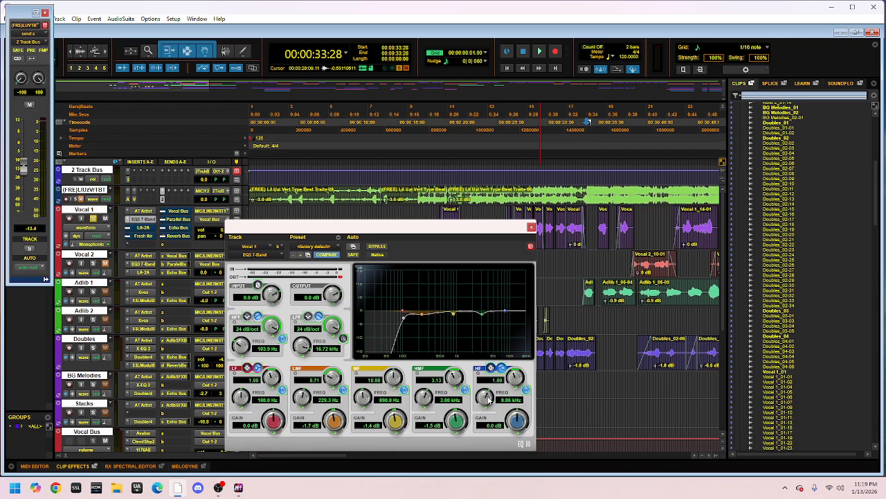
left_click_drag(513, 414, 528, 416)
left_click_drag(514, 382, 498, 394)
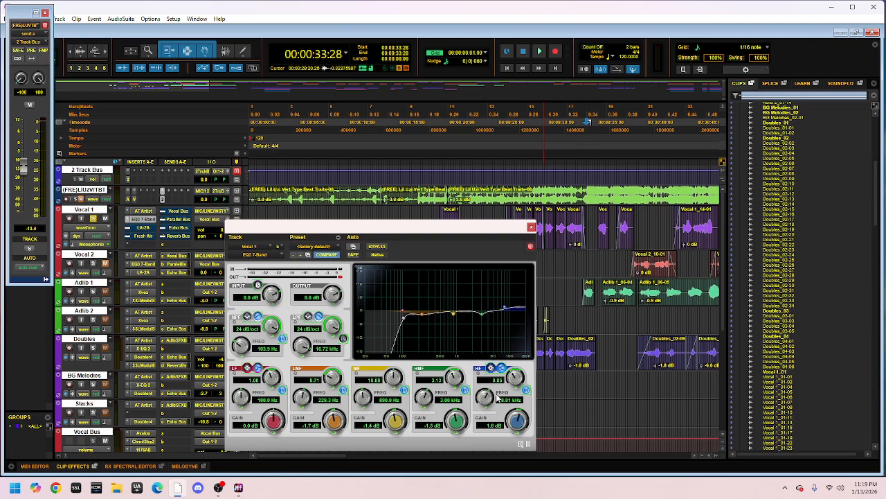
- Play from 00:00:24:29 and set the high band's frequency to 8.30 kHz while listening
left_click(497, 123)
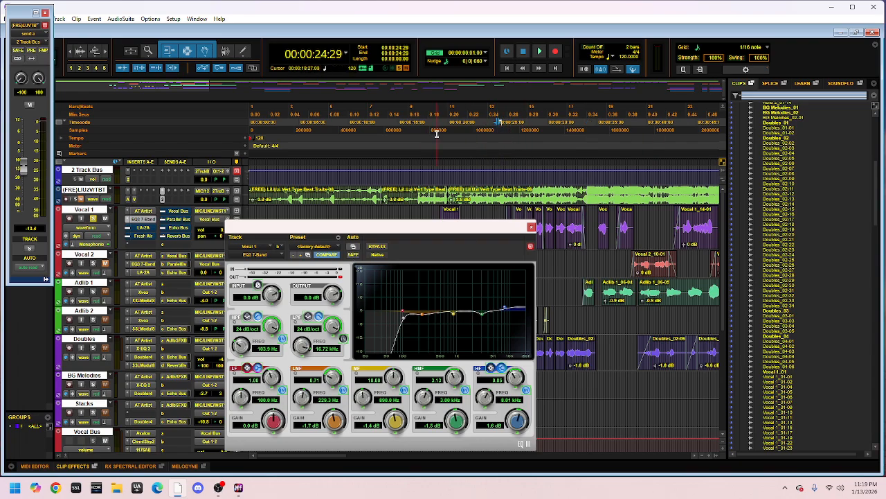
key("space")
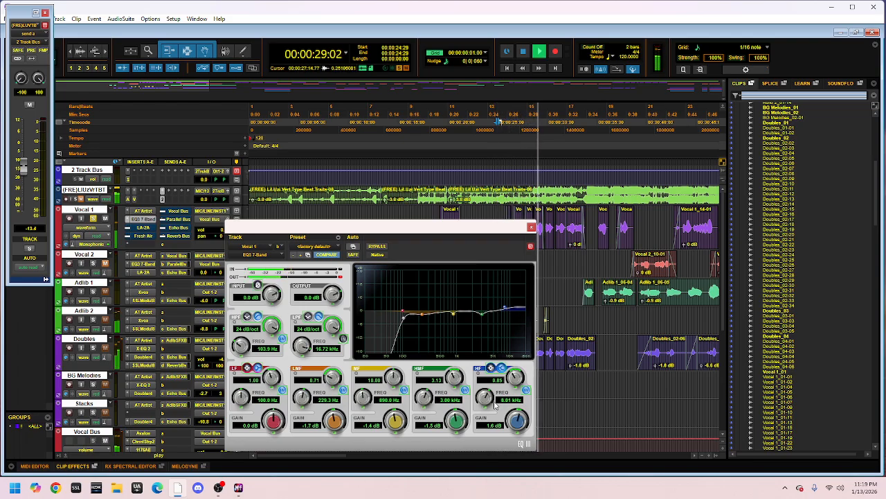
left_click_drag(493, 403, 494, 404)
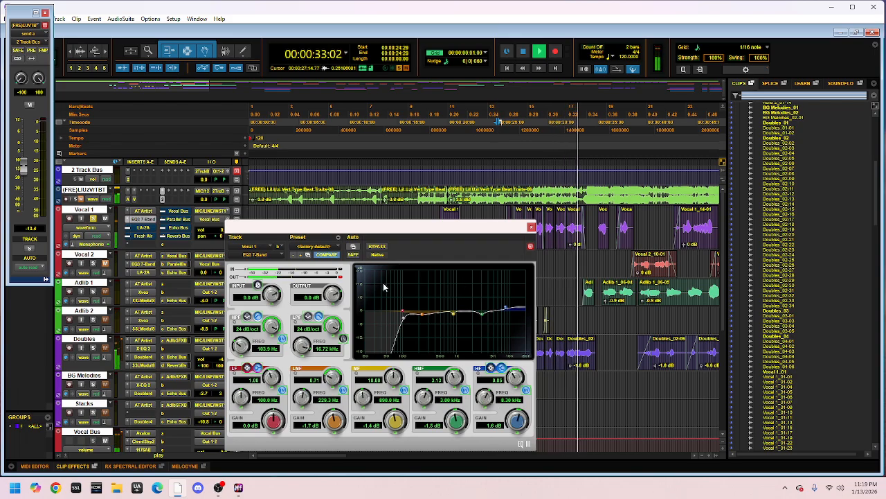
key("space")
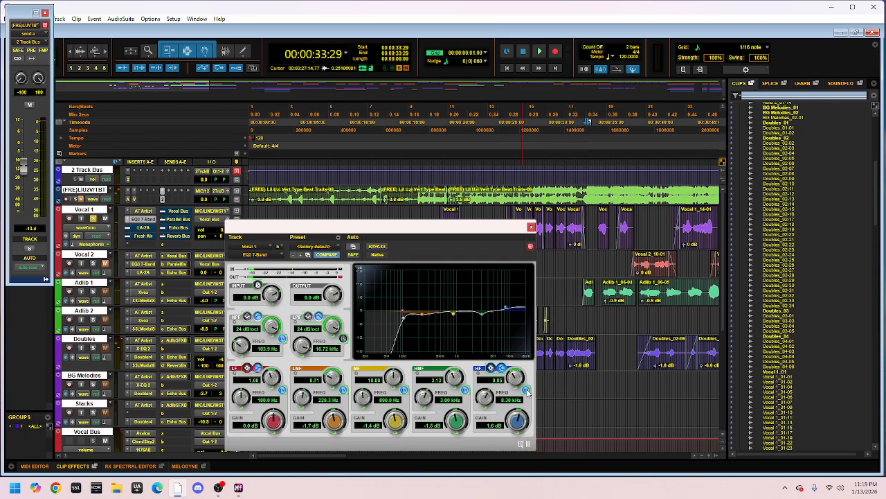
- Enable the low-pass filter with the high band switched off, and audition it from 00:00:25:06
left_click(343, 339)
left_click(501, 154)
key("space")
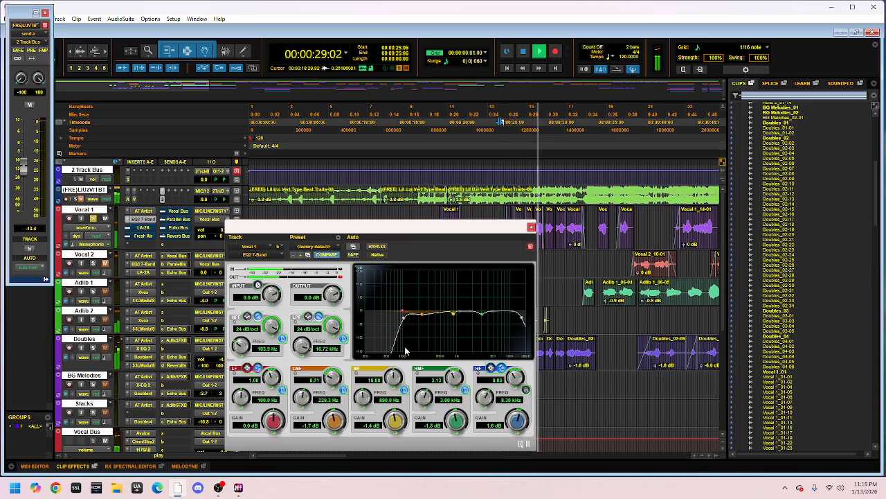
- Set the low-pass filter frequency to 16.09 kHz, then unmute and solo the beat track alongside Vocal 1
left_click_drag(298, 349, 302, 351)
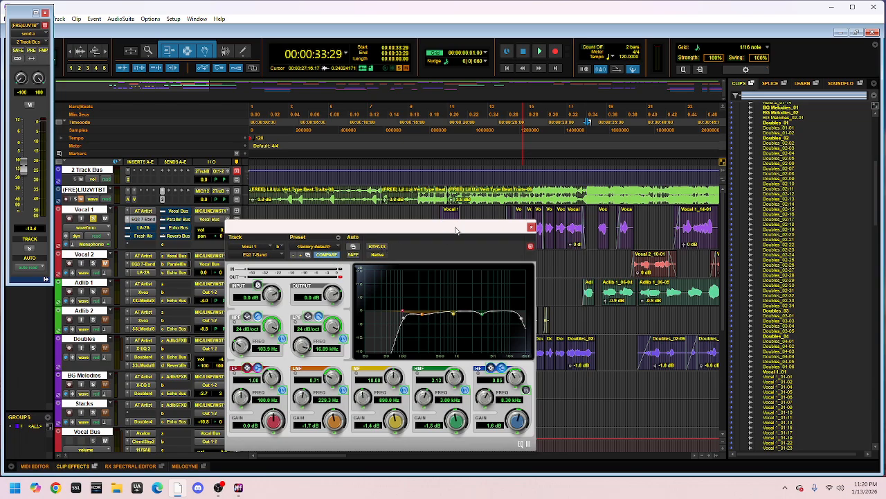
left_click(502, 191)
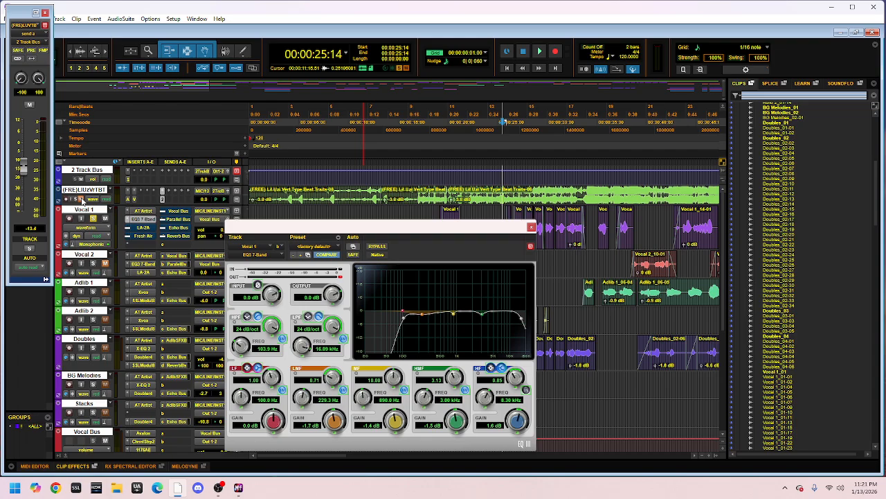
left_click(92, 219)
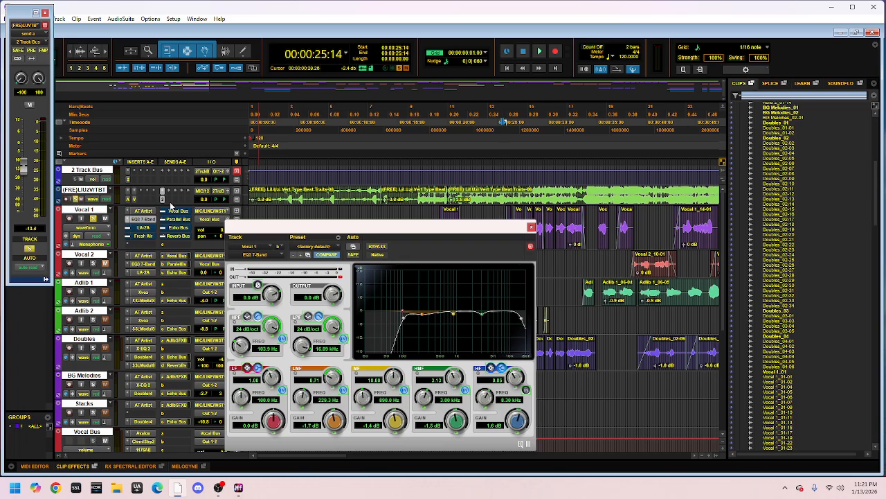
- Play Vocal 1 together with the beat, toggling the EQ's bypass to compare the processed and unprocessed sound
key("space")
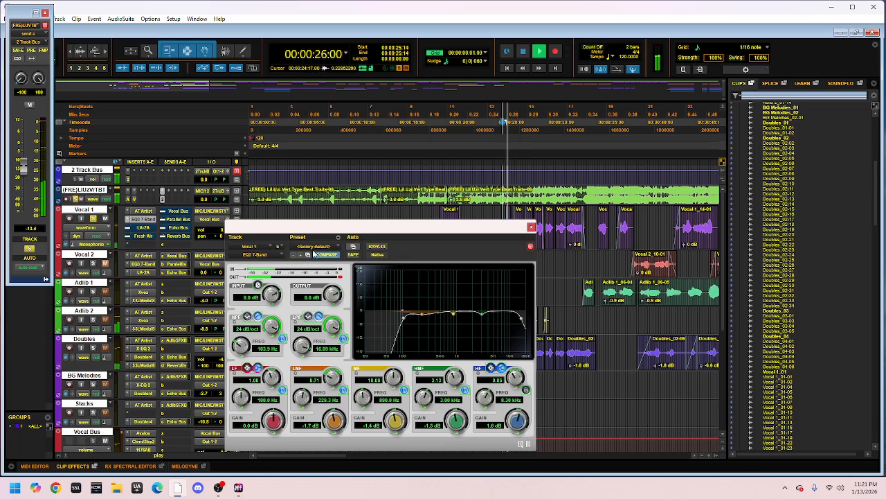
left_click(382, 247)
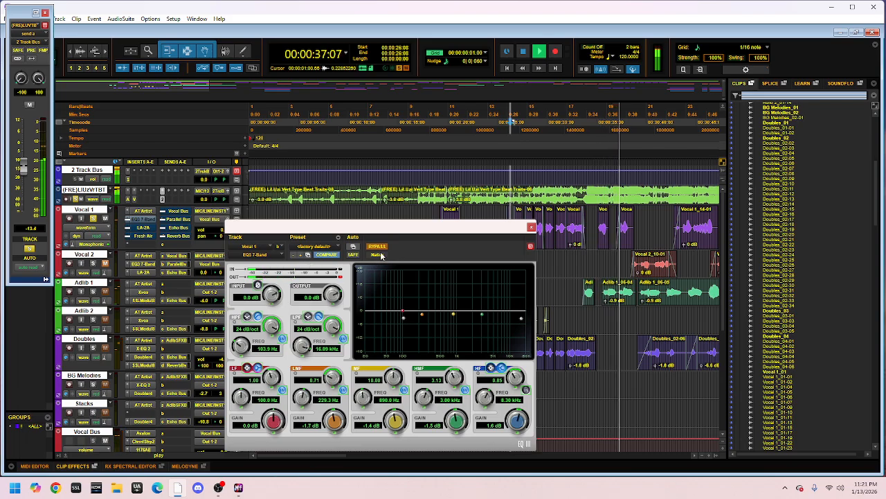
key("space")
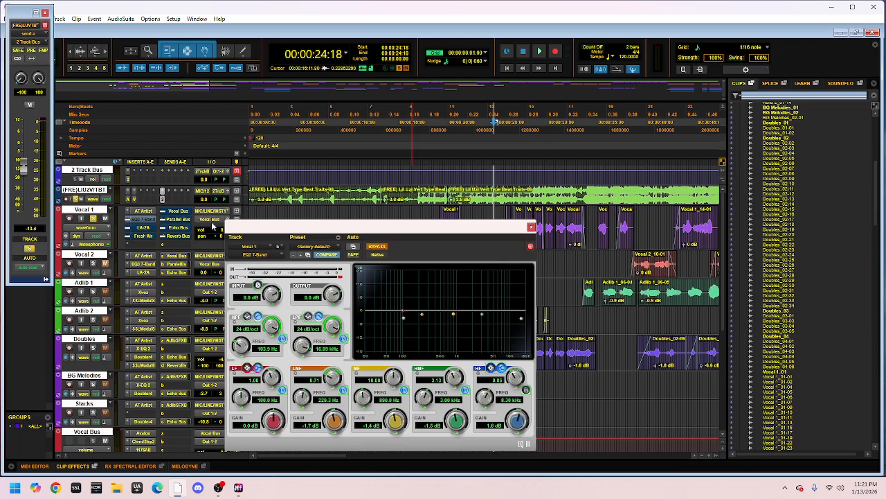
left_click(376, 248)
key("space")
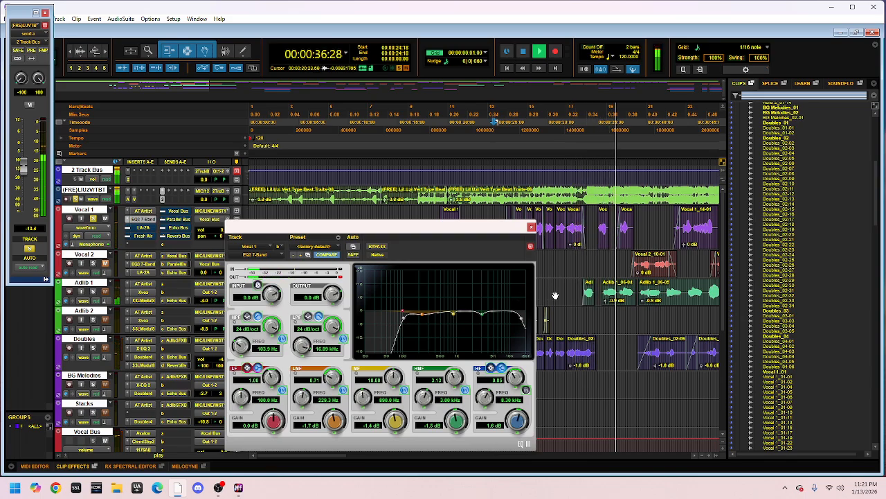
key("space")
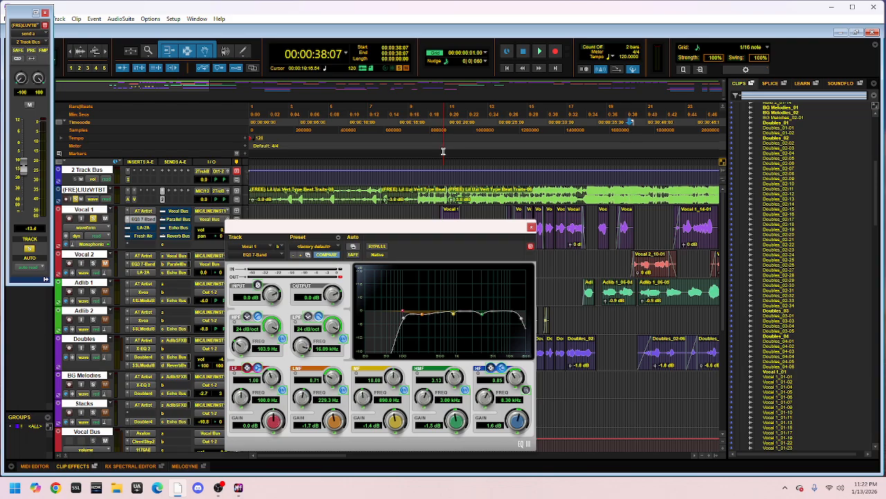
- Open the LA-2A compressor on Vocal 1, audition it from 00:00:23:24, and close its window
left_click(146, 230)
left_click(143, 227)
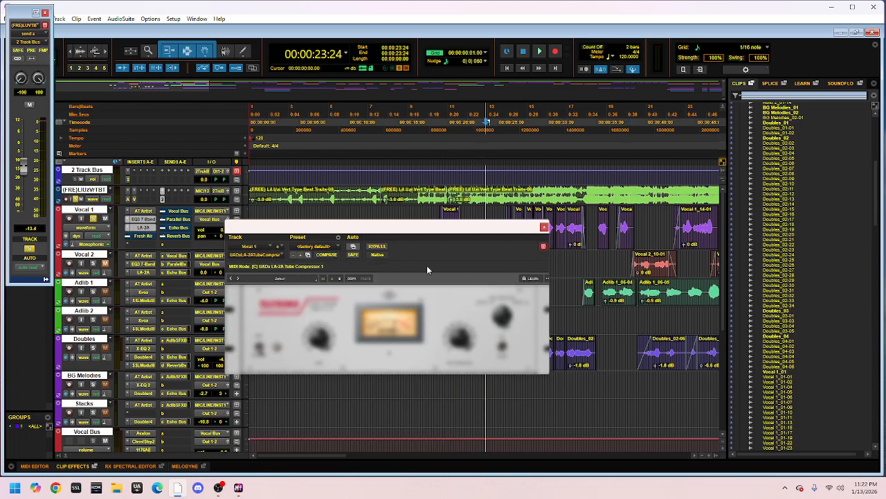
key("space")
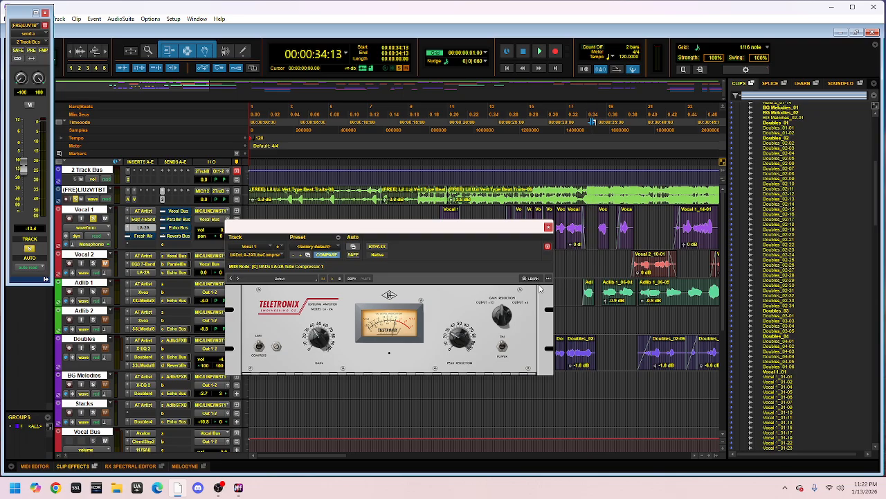
left_click(548, 228)
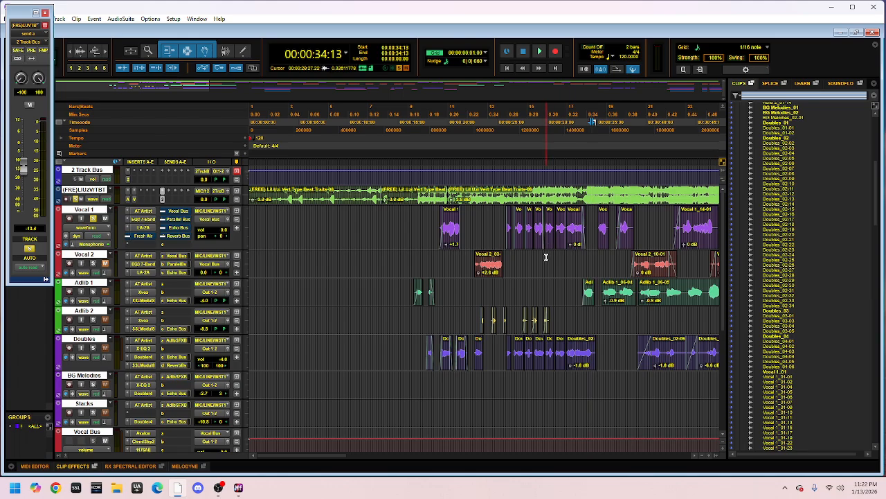
- Look over the song's arrangement on a wider timeline, from the beat and vocal tracks down to the effect buses
key("ctrl+bracketleft")
left_click(308, 122)
key("ctrl+bracketright")
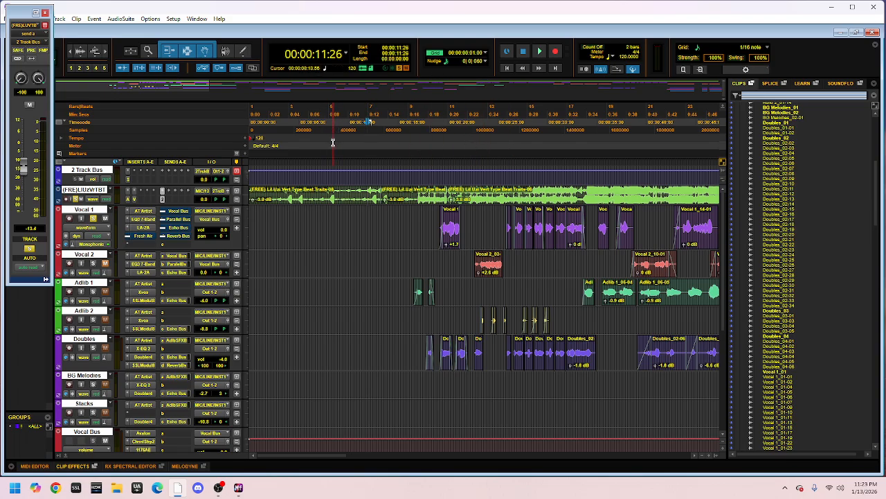
scroll(294, 295, "down", 5)
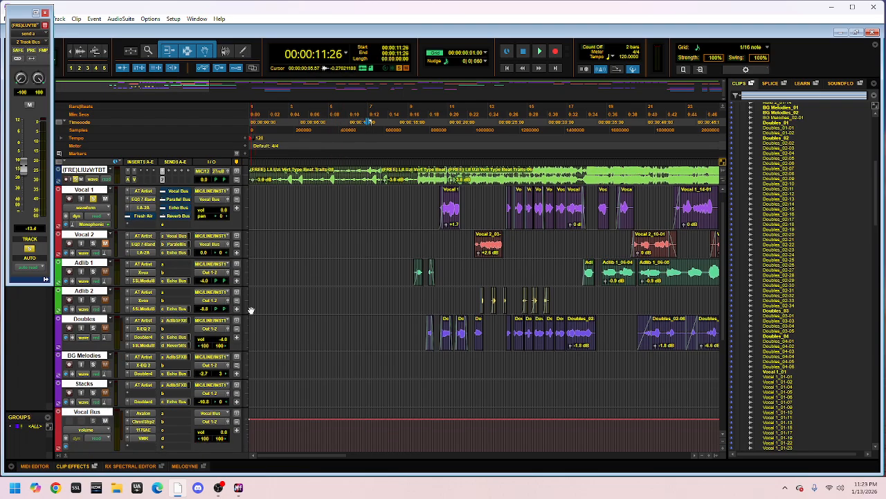
scroll(294, 295, "down", 4)
key("r")
key("r")
scroll(329, 308, "up", 6)
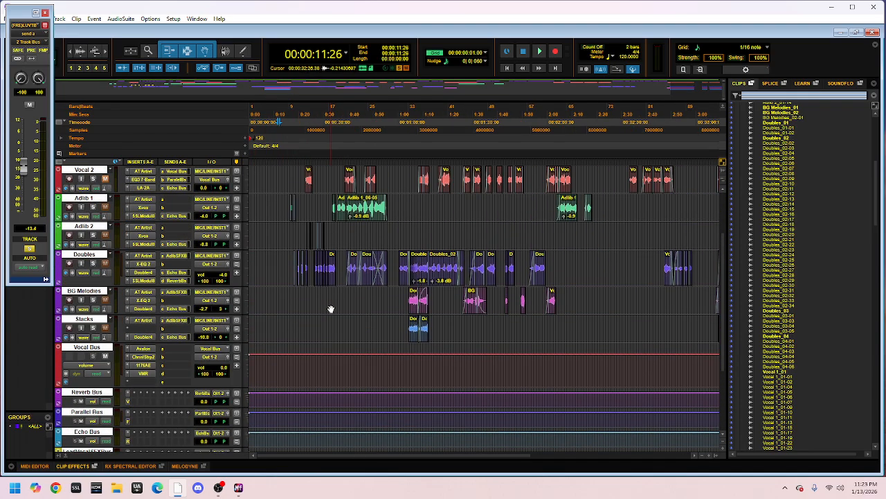
scroll(424, 326, "up", 3)
key("r")
key("t")
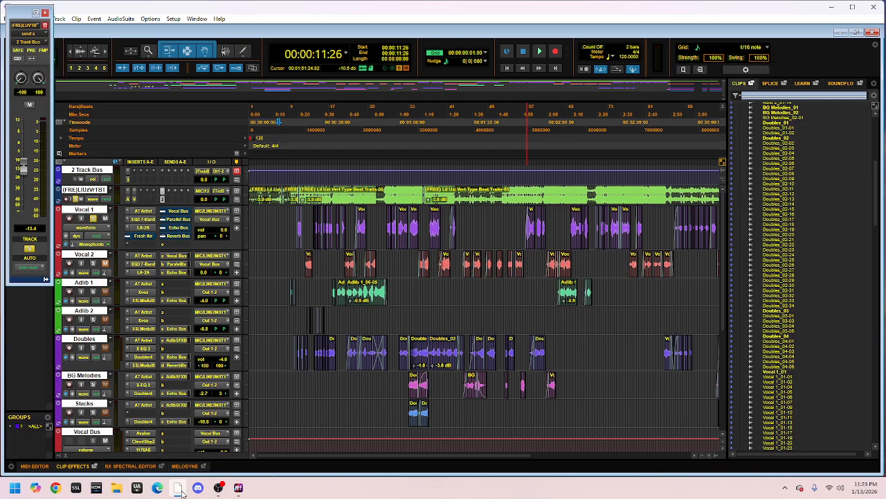
mouse_move(182, 492)
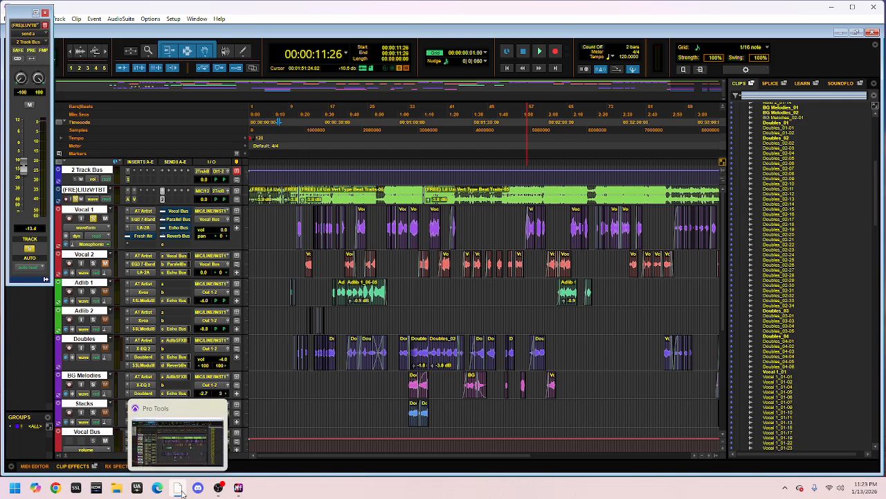